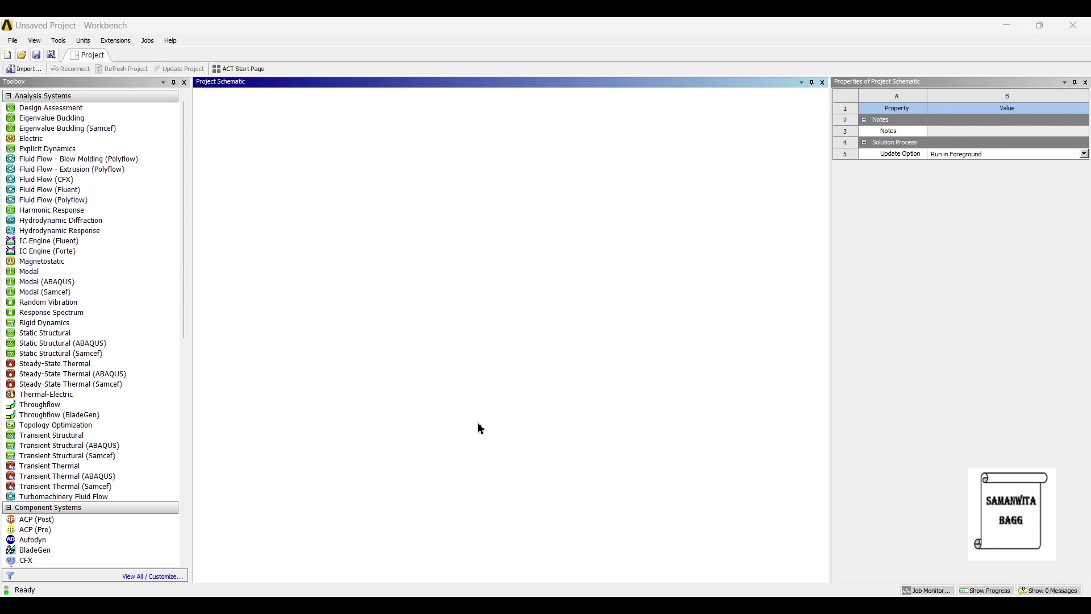
Add a Static Structural system to the project and open its Engineering Data.
drag(99, 334, 380, 272)
key(Return)
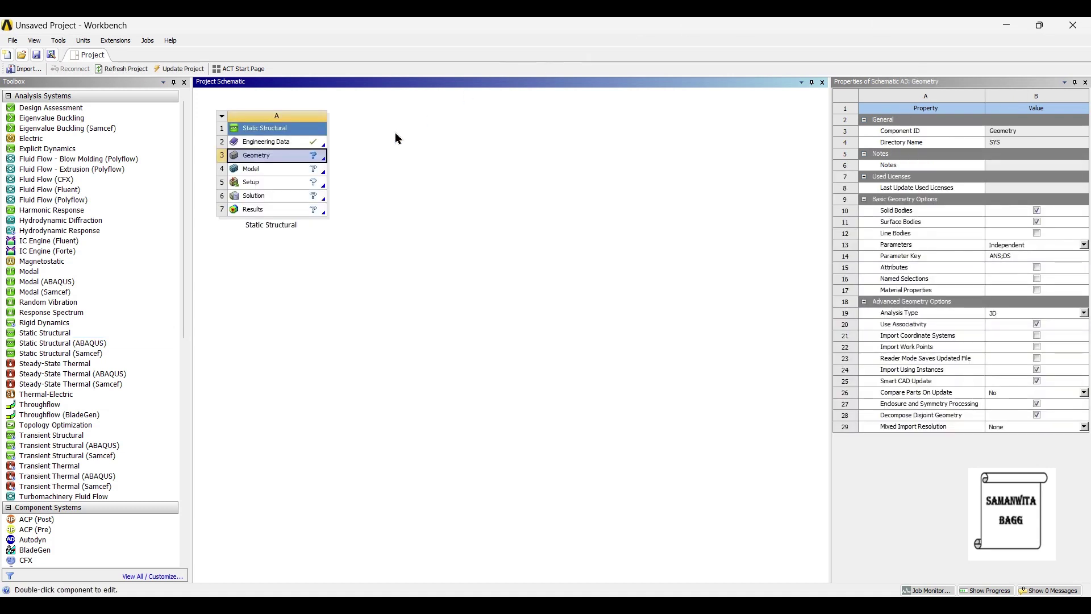
double_click(296, 144)
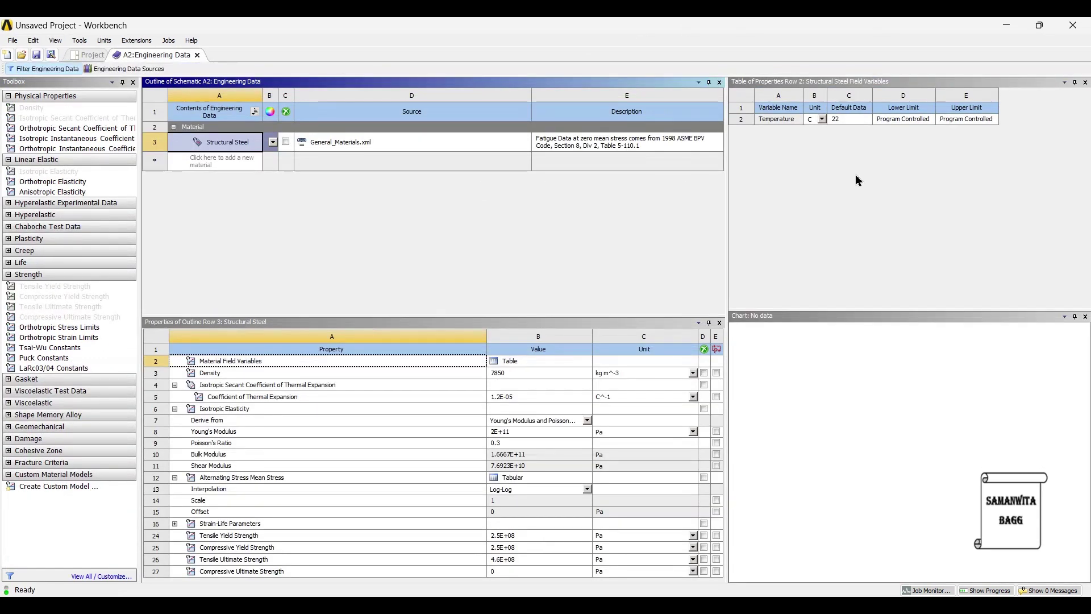
Create a new material named 'Carbon Steel' and add a Density property to it.
click(202, 165)
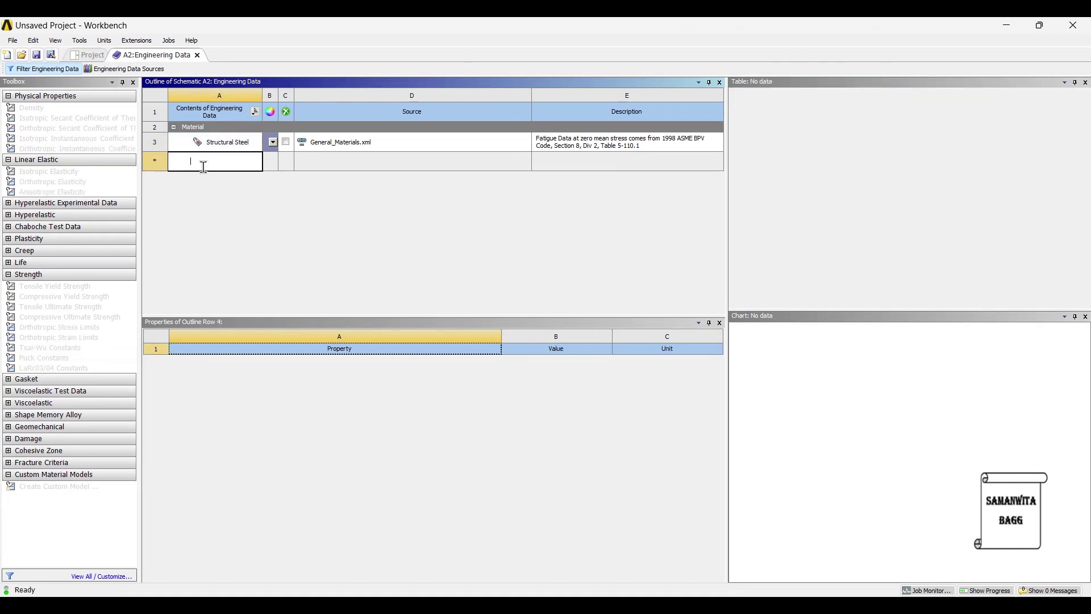
text(car)
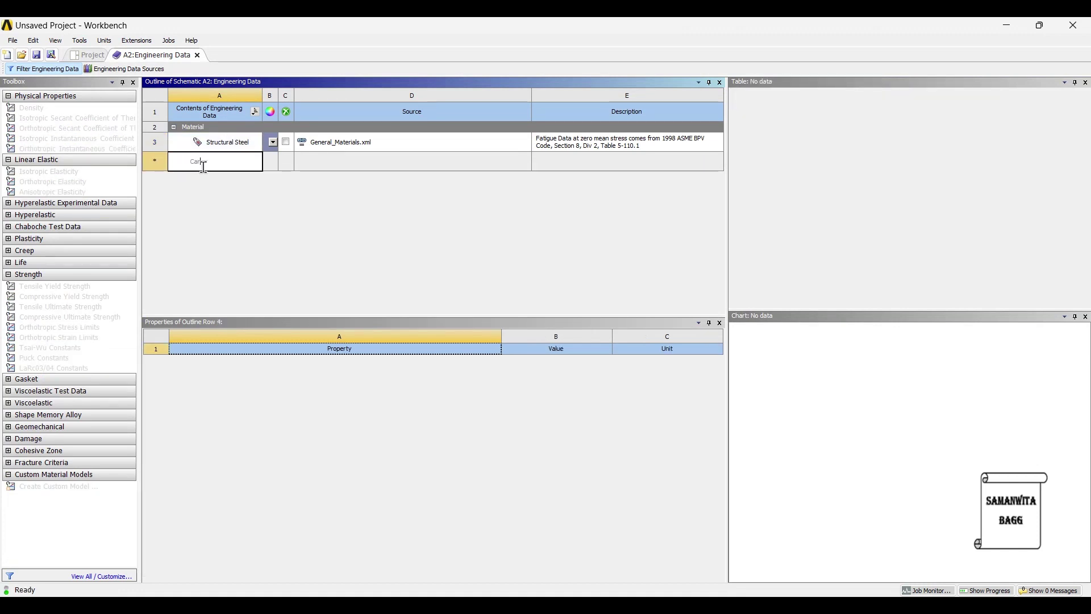
text(bon Steel)
key(Return)
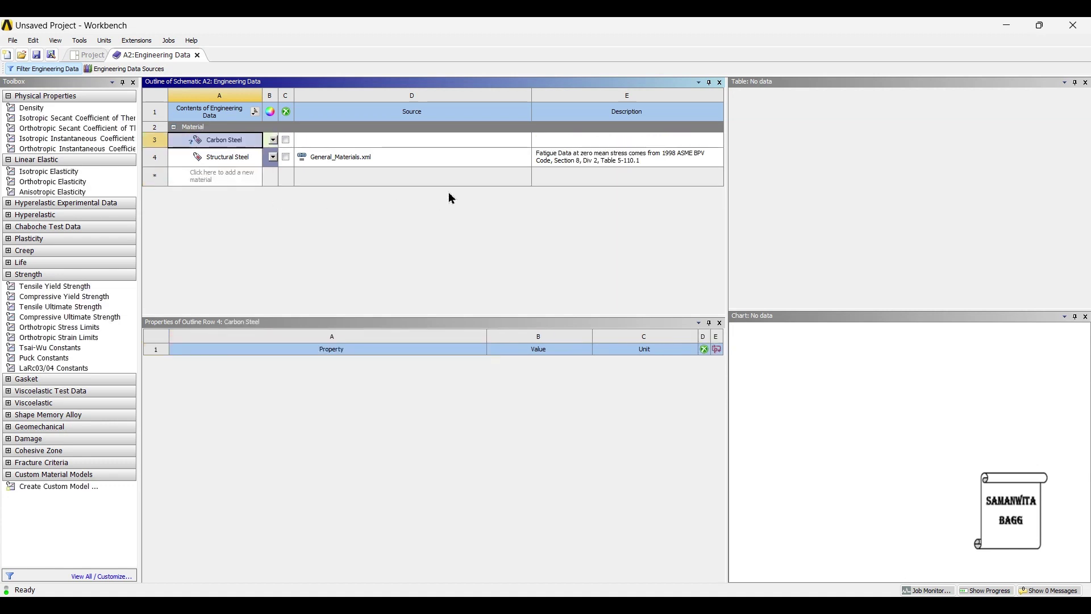
click(81, 110)
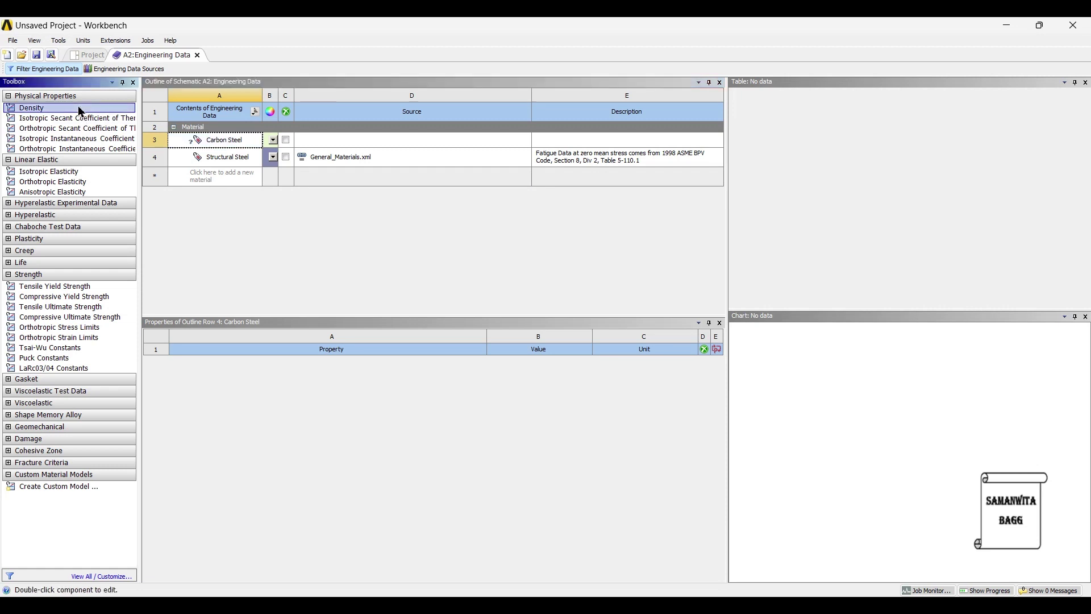
double_click(80, 110)
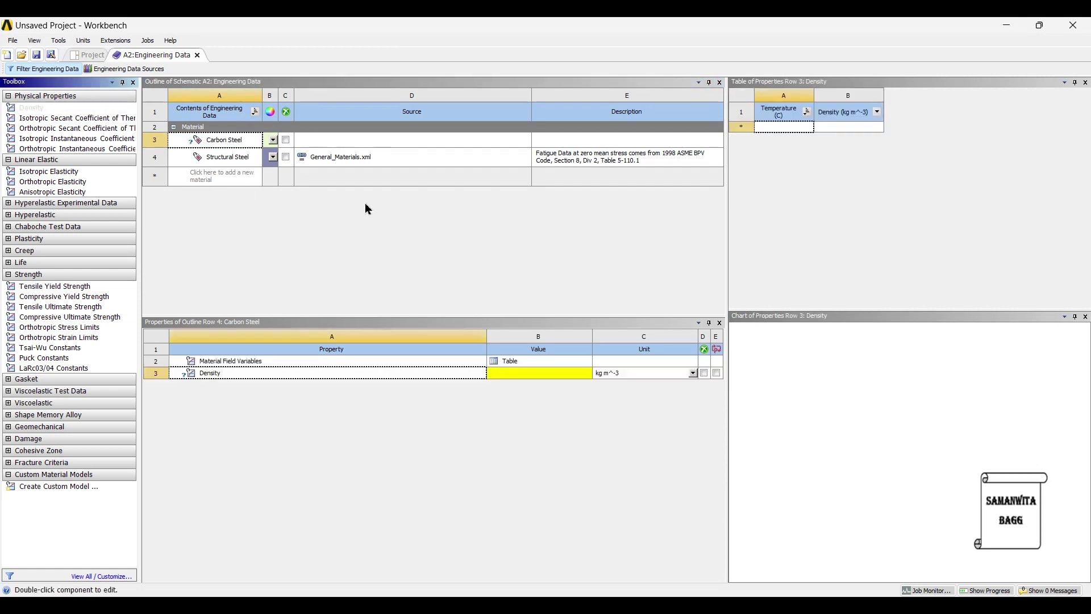
click(531, 375)
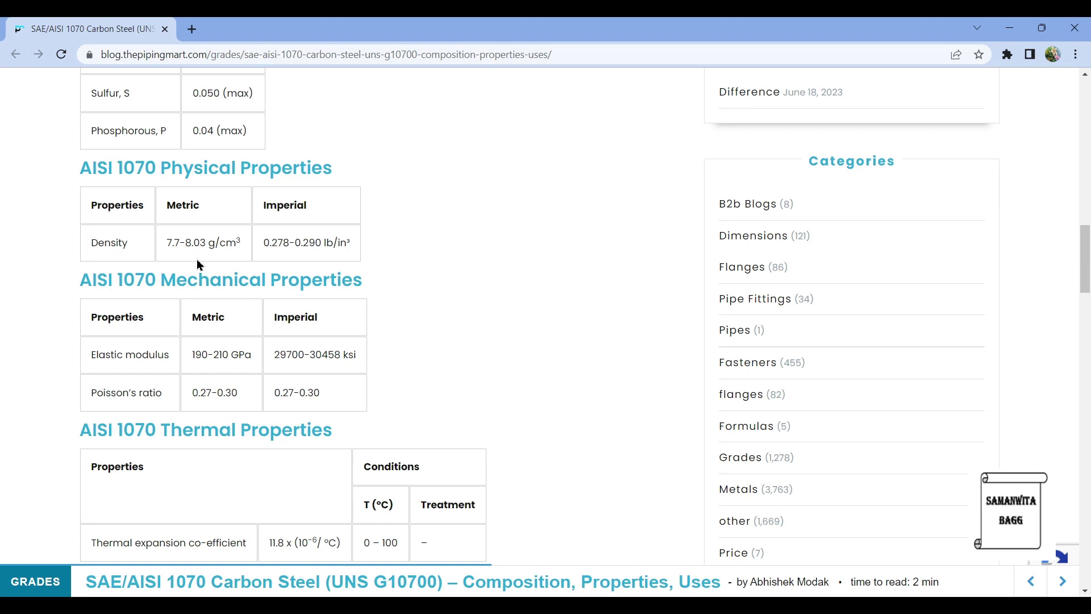
Return to the Workbench window from the AISI 1070 steel reference page.
mouse_move(699, 591)
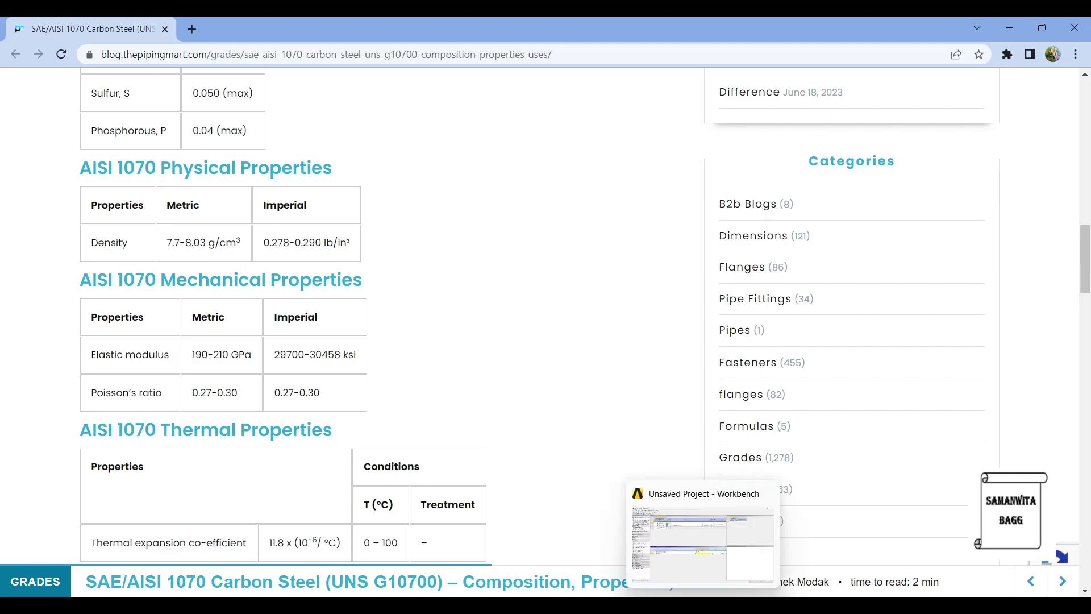
click(704, 534)
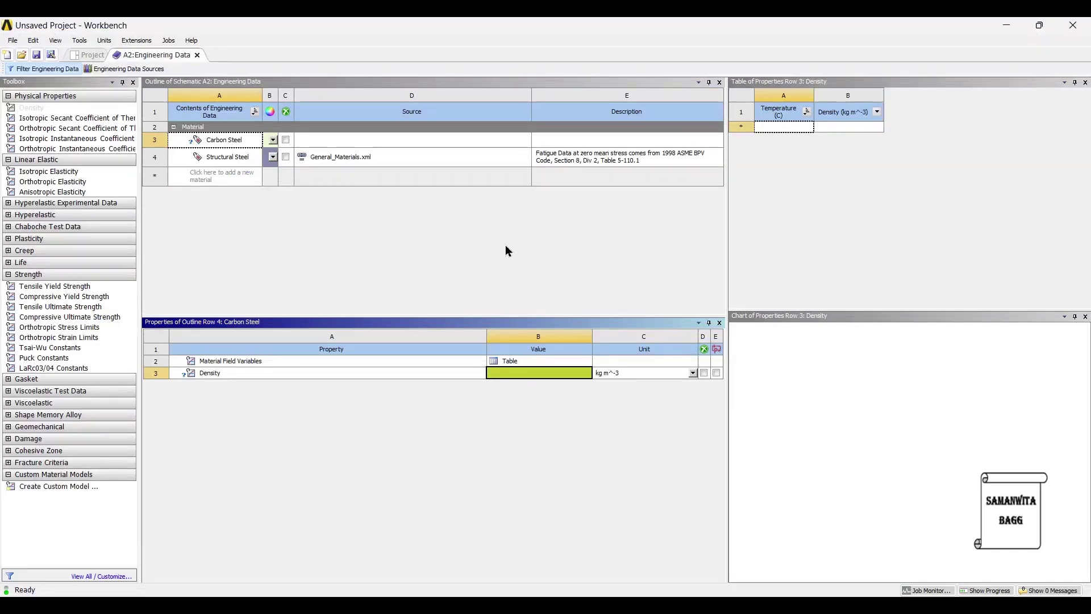
Set Carbon Steel's density to 8.03 g cm^-3.
click(624, 377)
click(631, 272)
text(8.03)
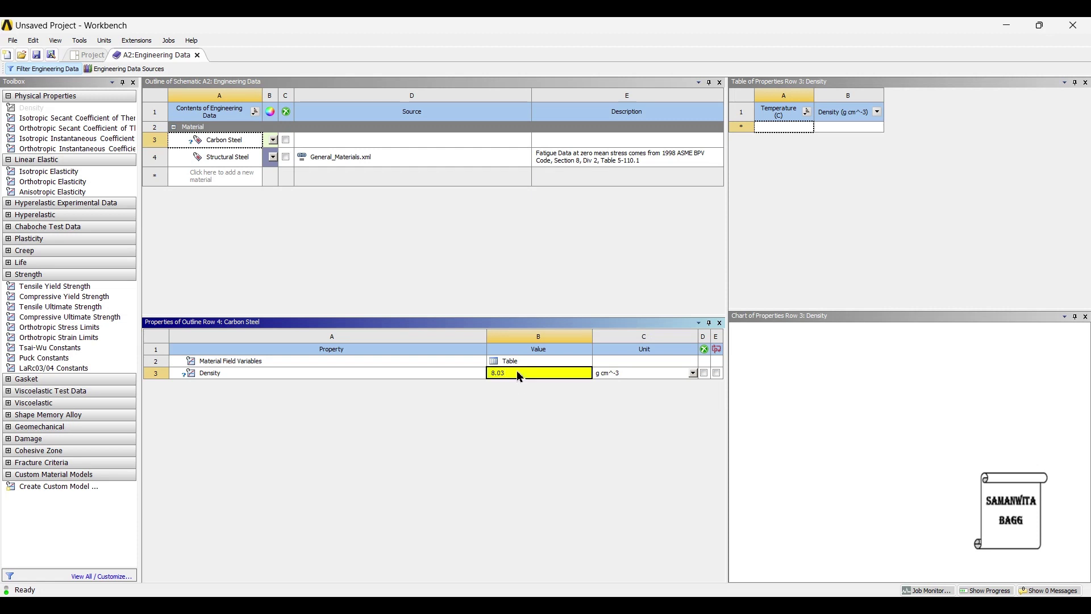
key(Return)
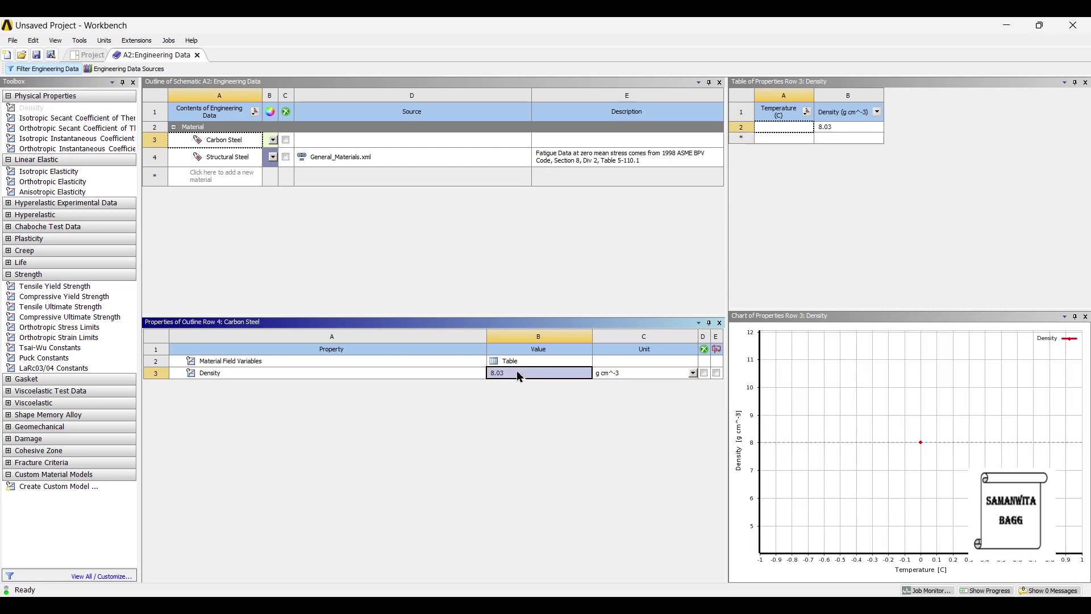
Add Isotropic Elasticity to Carbon Steel, then minimize Workbench to view the reference page.
double_click(81, 172)
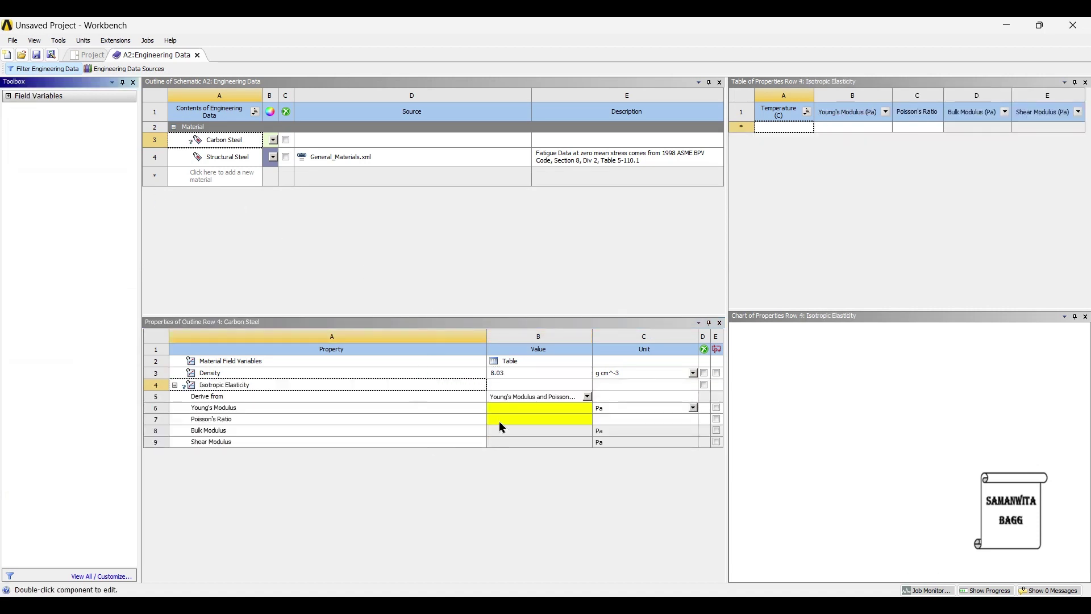
click(510, 408)
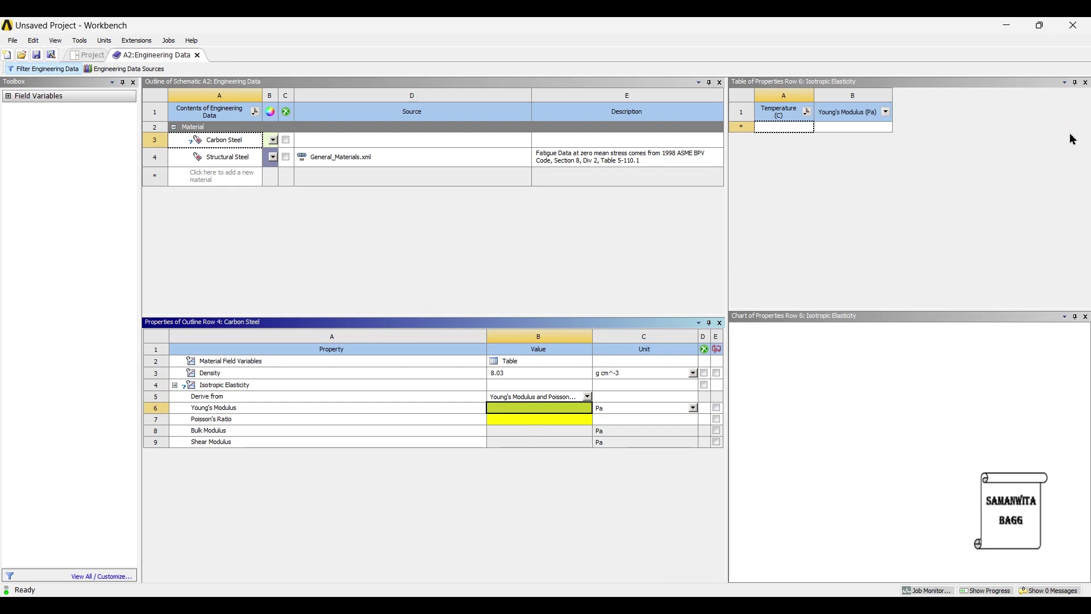
click(1003, 26)
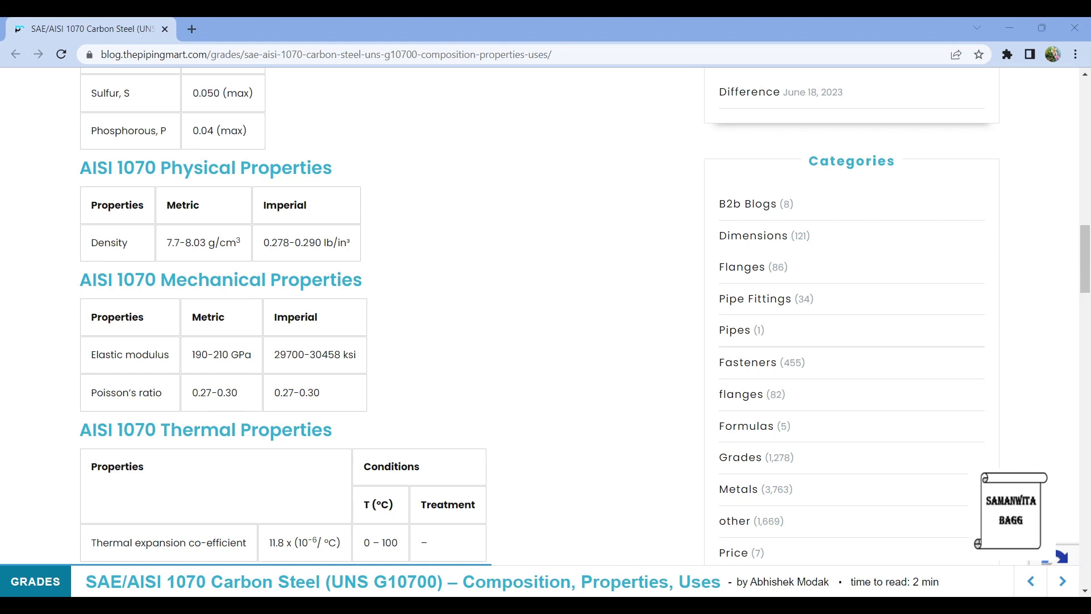
key(alt+Tab)
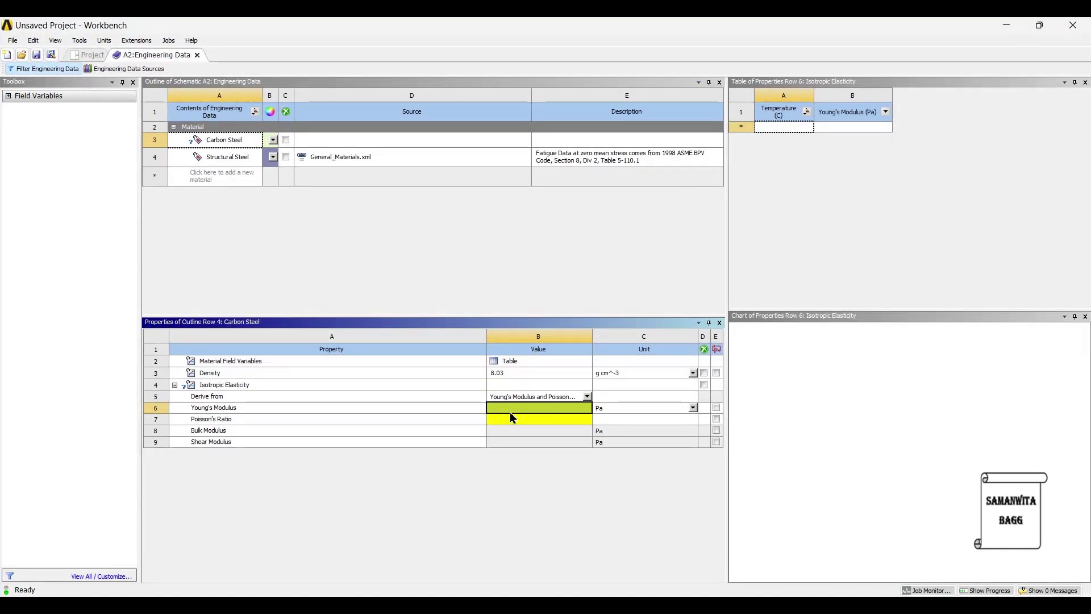
Enter Young's modulus 210e9 Pa and Poisson's ratio 0.3, then update the project.
text(210e)
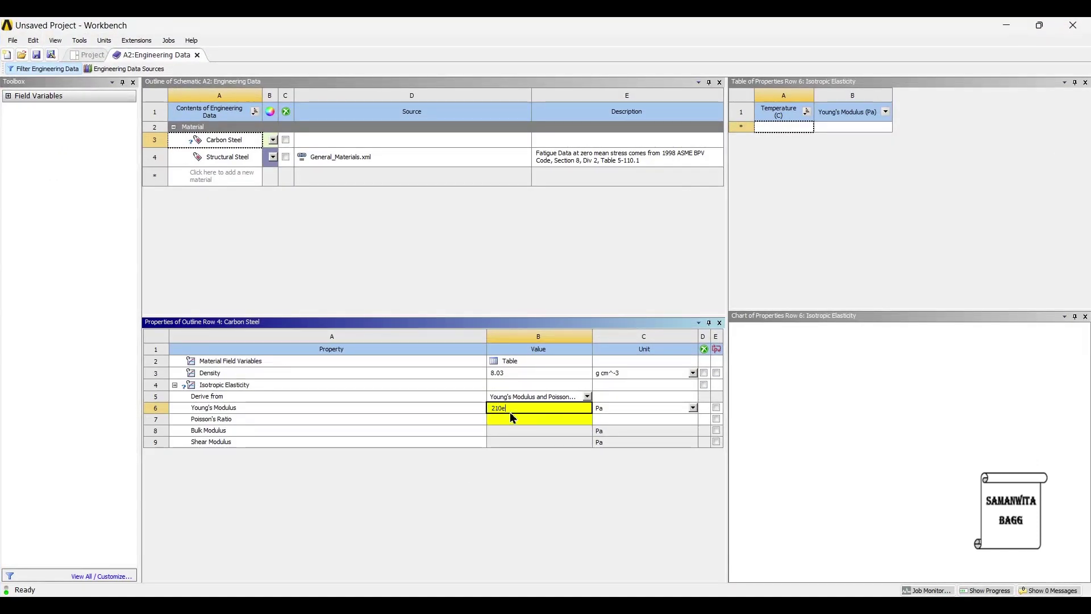
text(9)
key(Return)
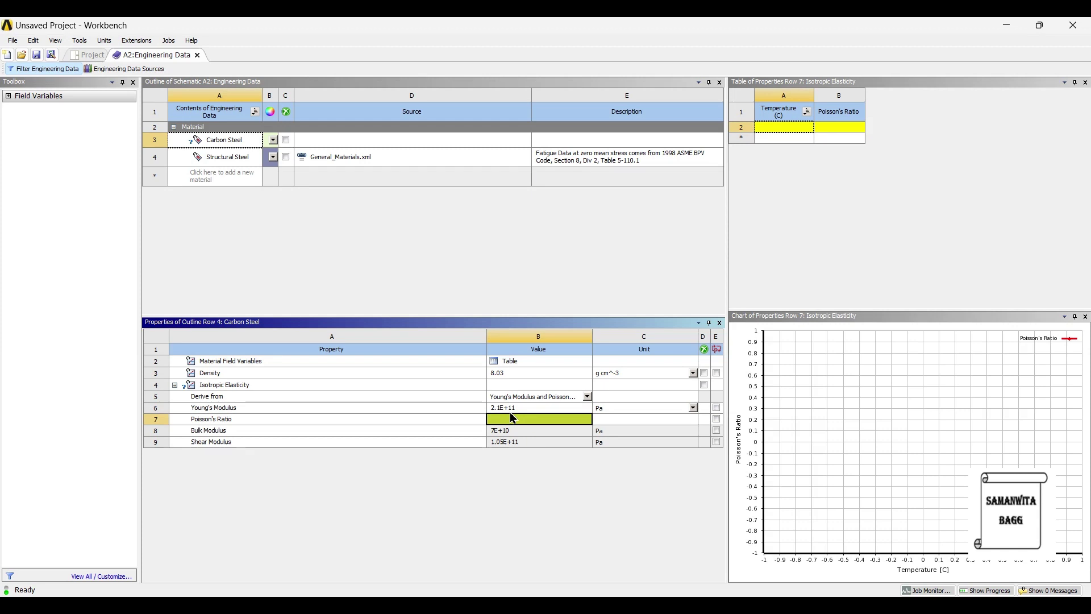
text(0.3)
key(Return)
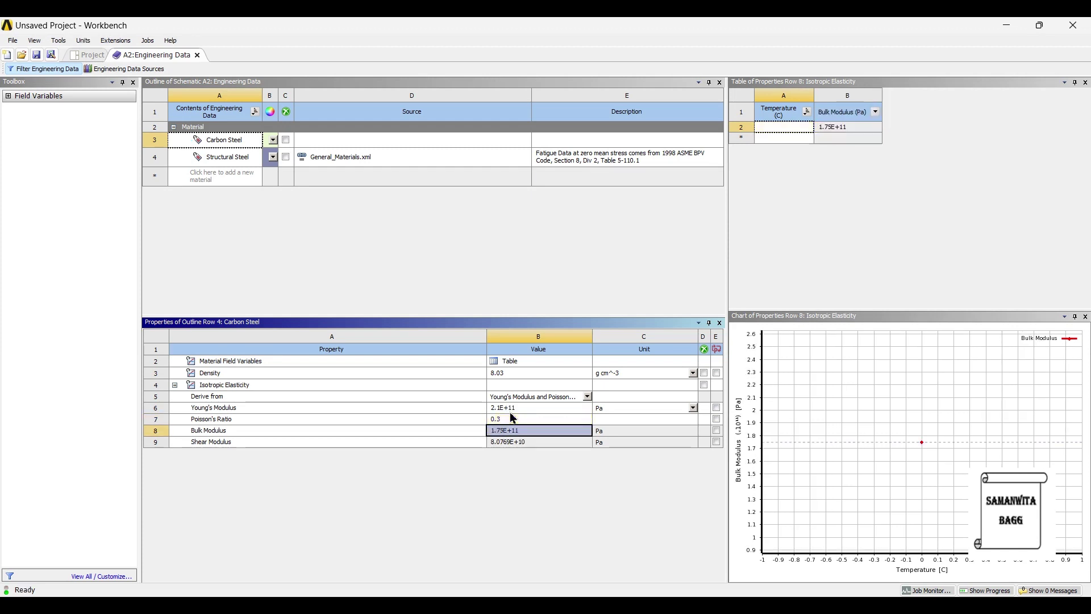
click(88, 57)
click(183, 67)
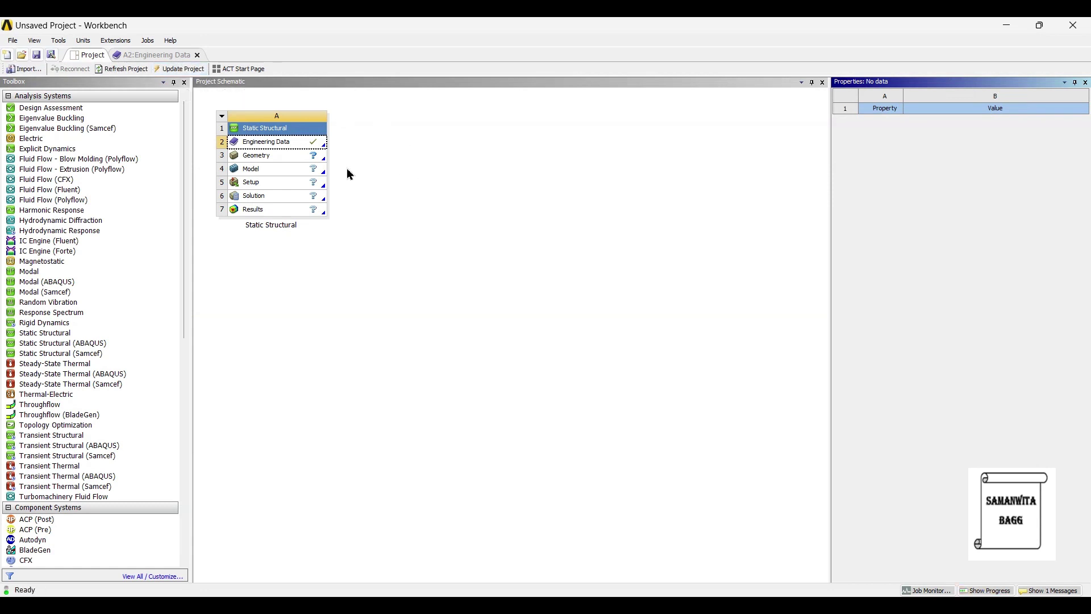
Import Snap Ring.step as the system's geometry and open the Model in Mechanical.
click(281, 156)
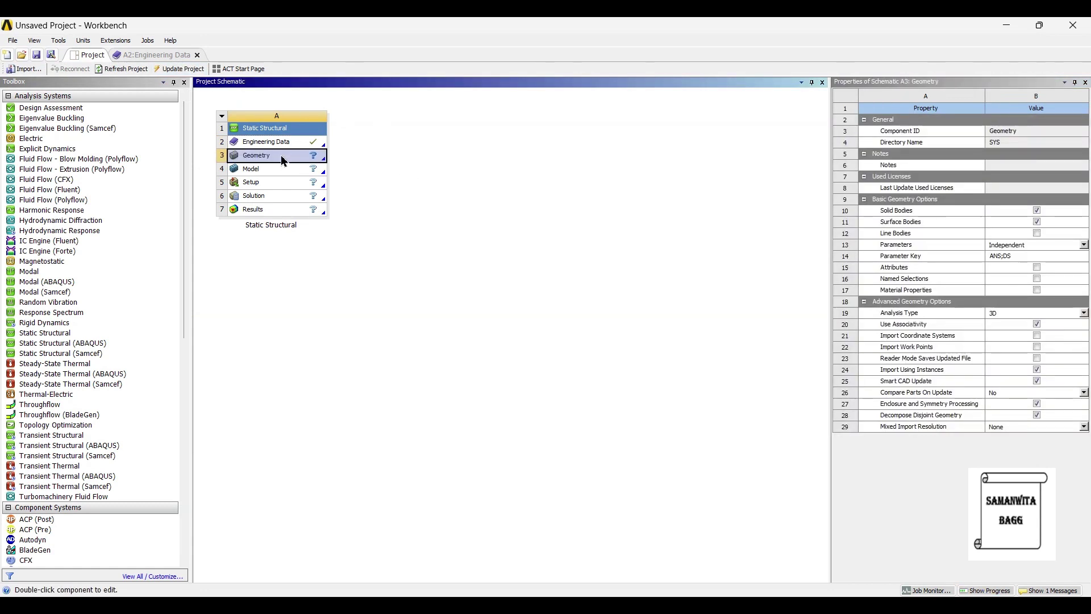
right_click(281, 156)
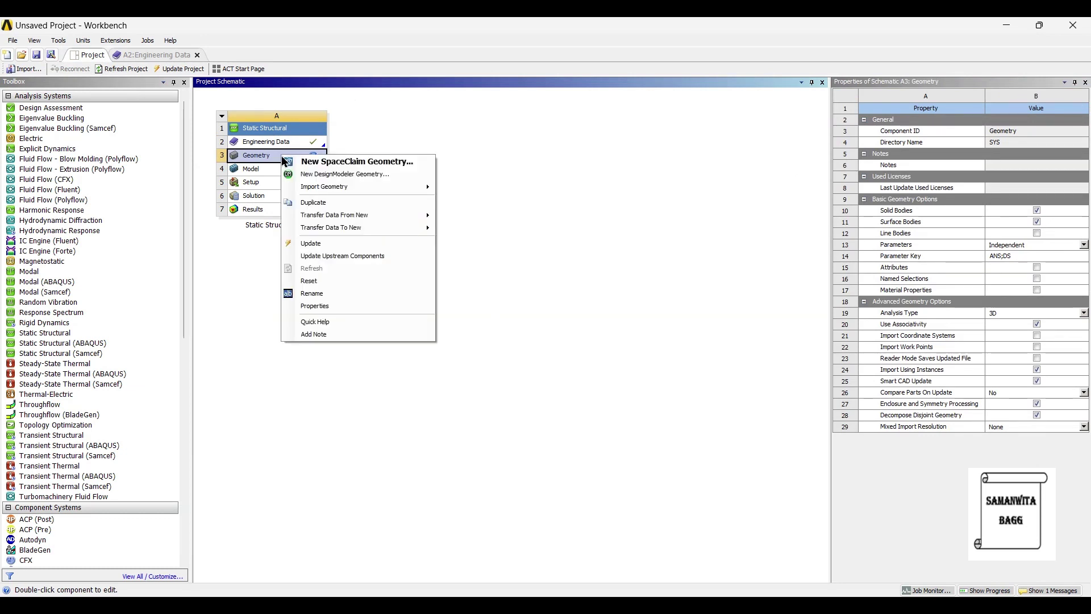
mouse_move(353, 192)
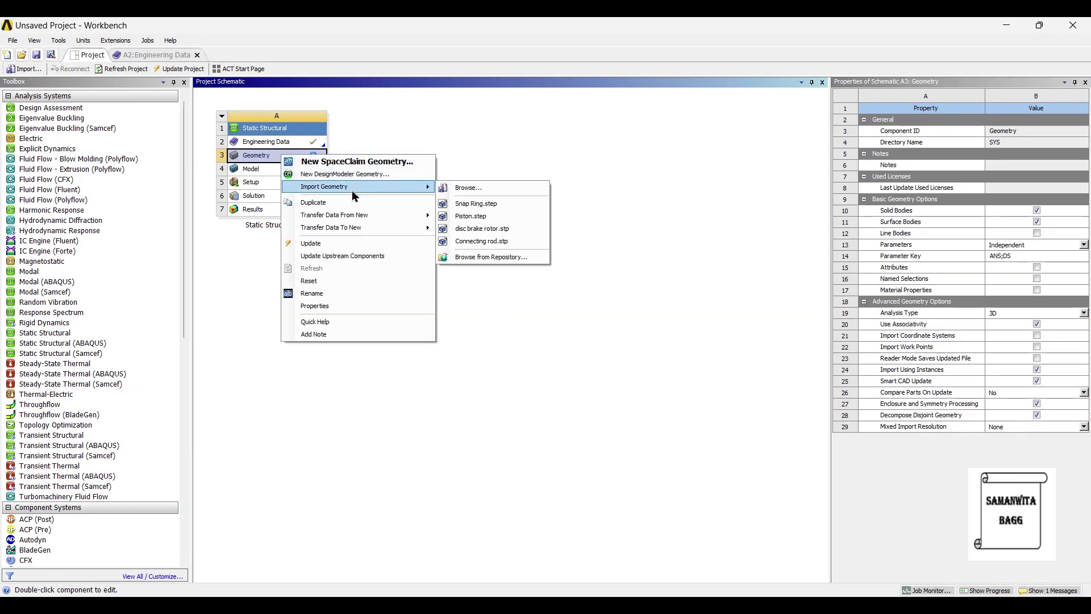
click(479, 203)
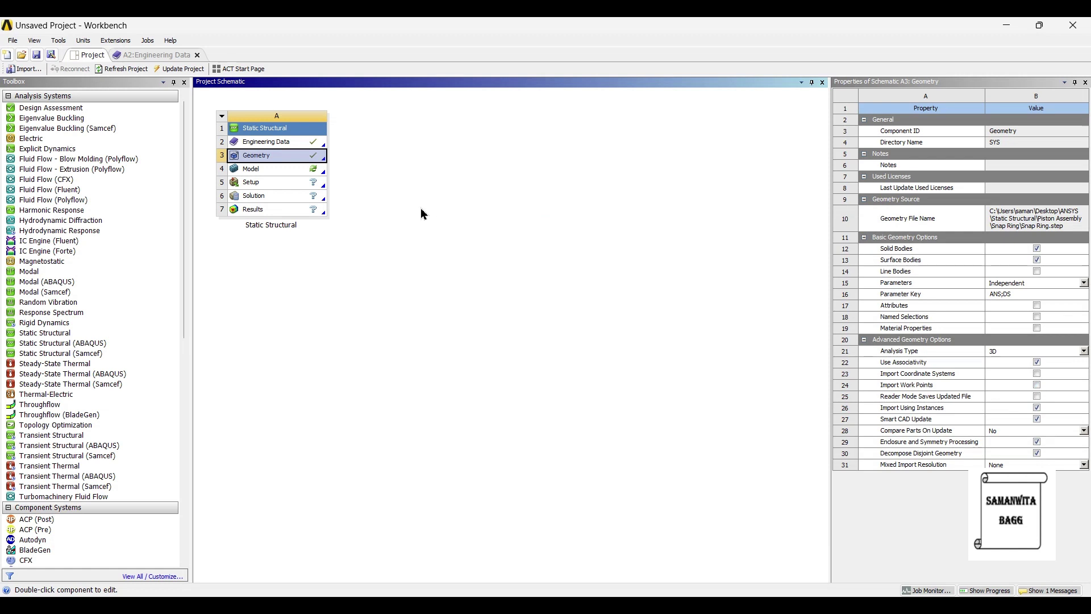
double_click(273, 170)
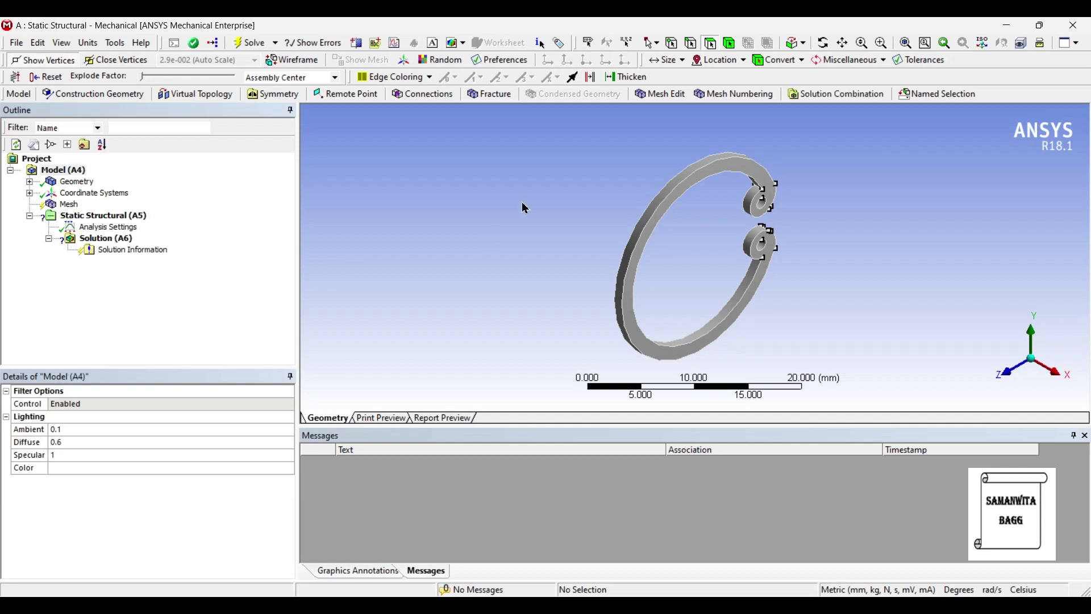
Assign Carbon Steel to the Snap Ring 1 body in place of Structural Steel.
middle_drag(740, 224, 886, 272)
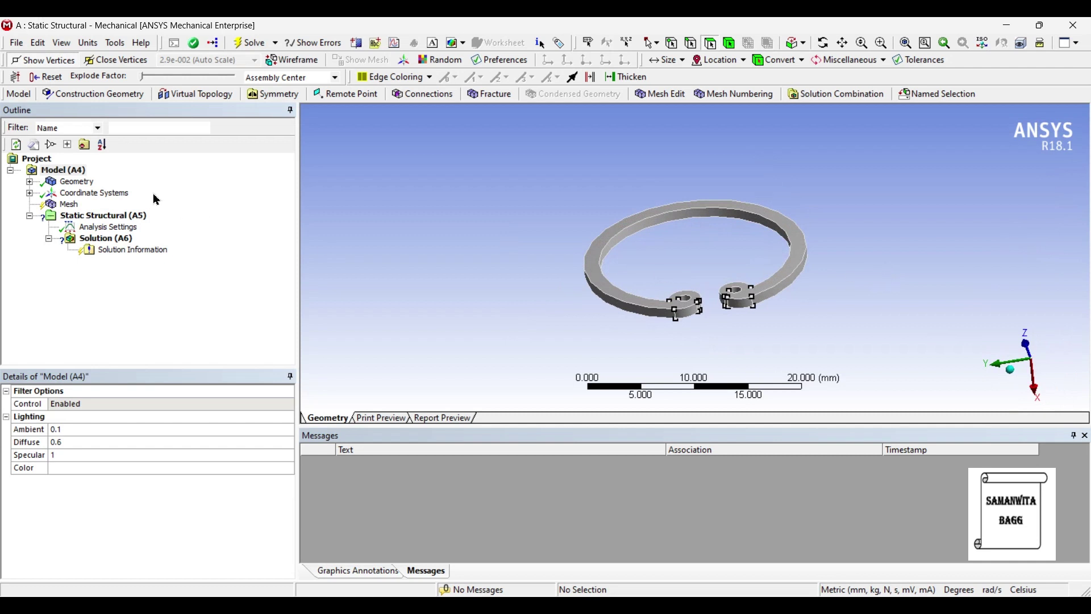
click(29, 182)
click(102, 194)
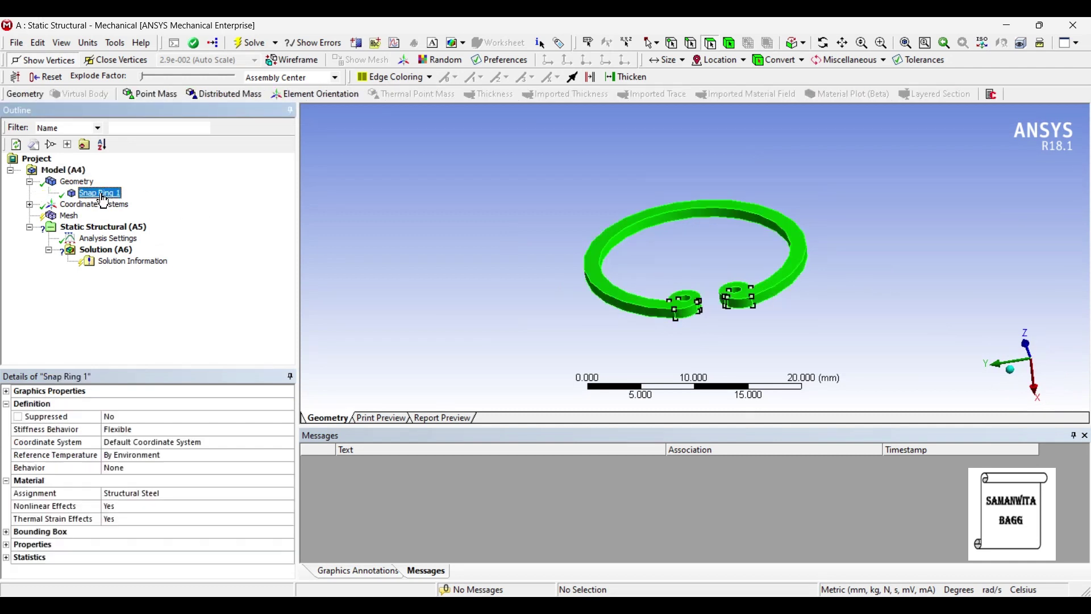
click(176, 493)
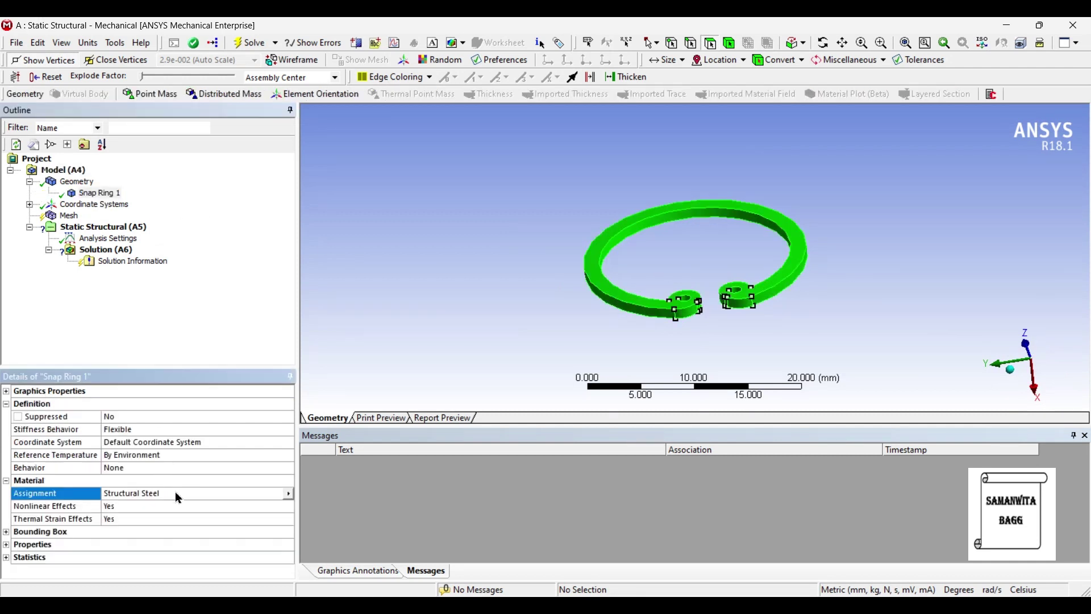
click(292, 495)
click(341, 554)
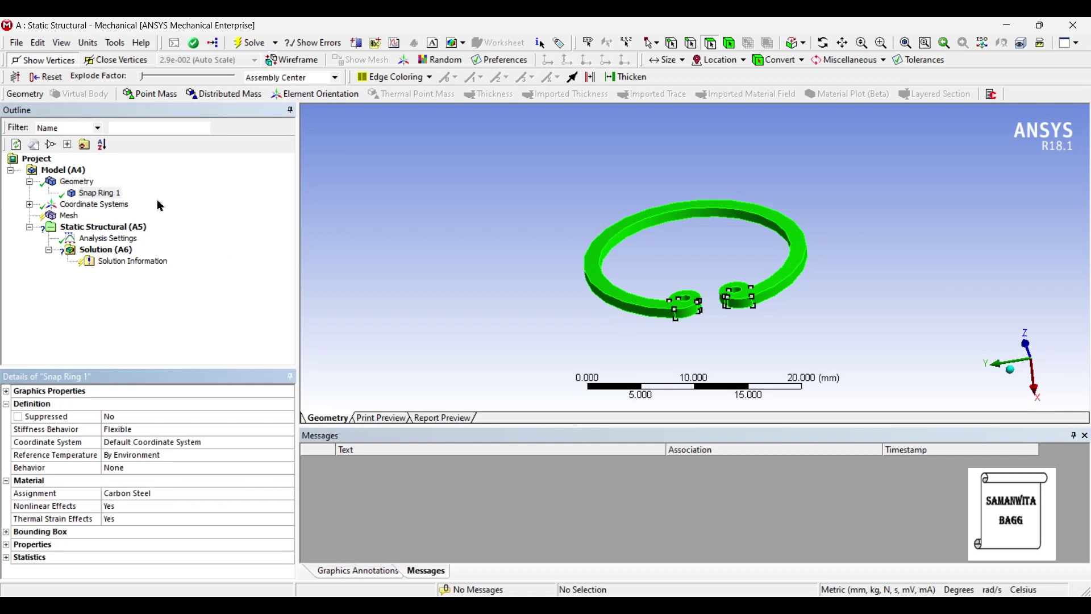
click(69, 218)
Set the mesh Sizing Relevance Center to Fine and generate the mesh.
click(7, 467)
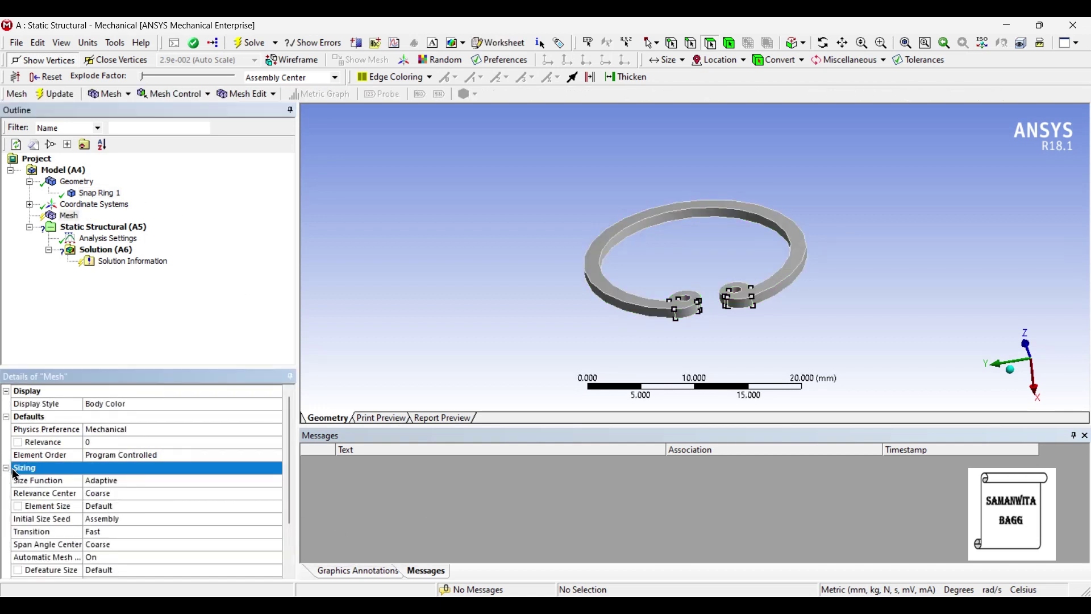
click(139, 497)
click(275, 493)
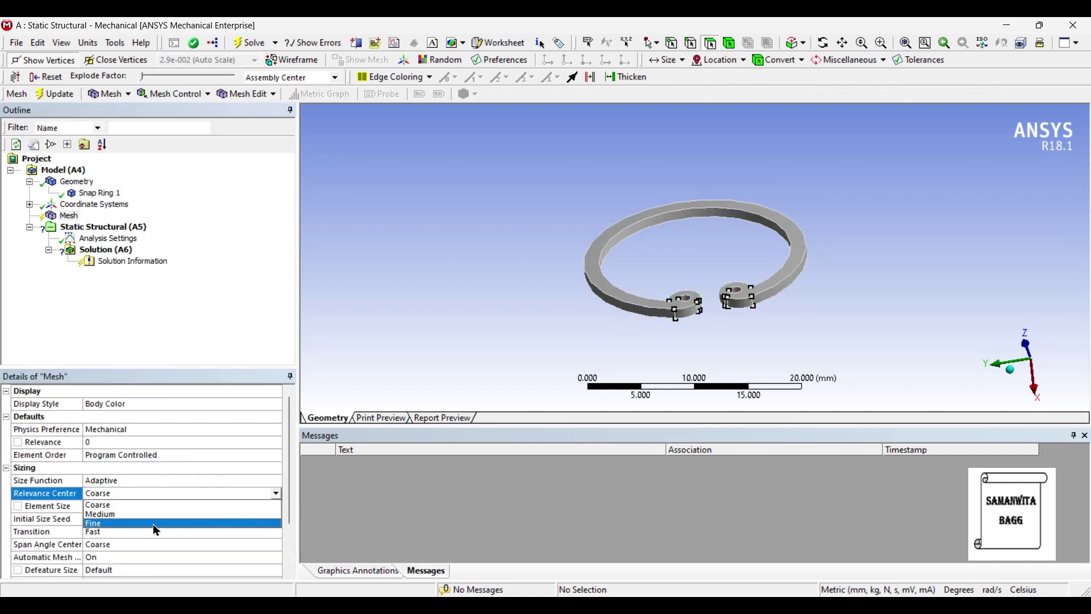
click(157, 523)
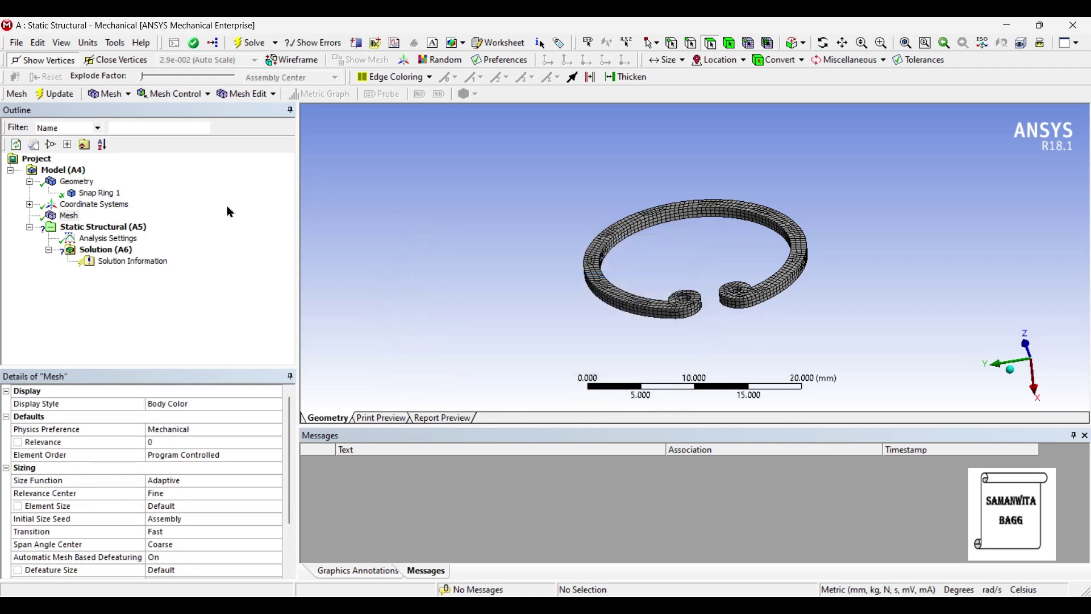
click(138, 227)
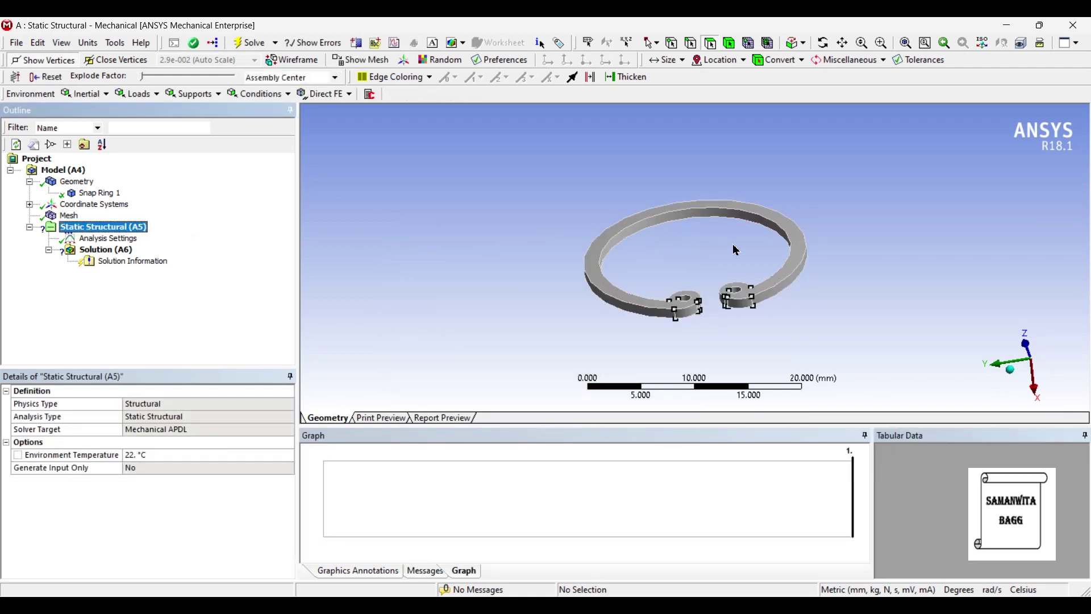
Add a Fixed Support on one outer face of the snap ring.
middle_drag(729, 269, 742, 219)
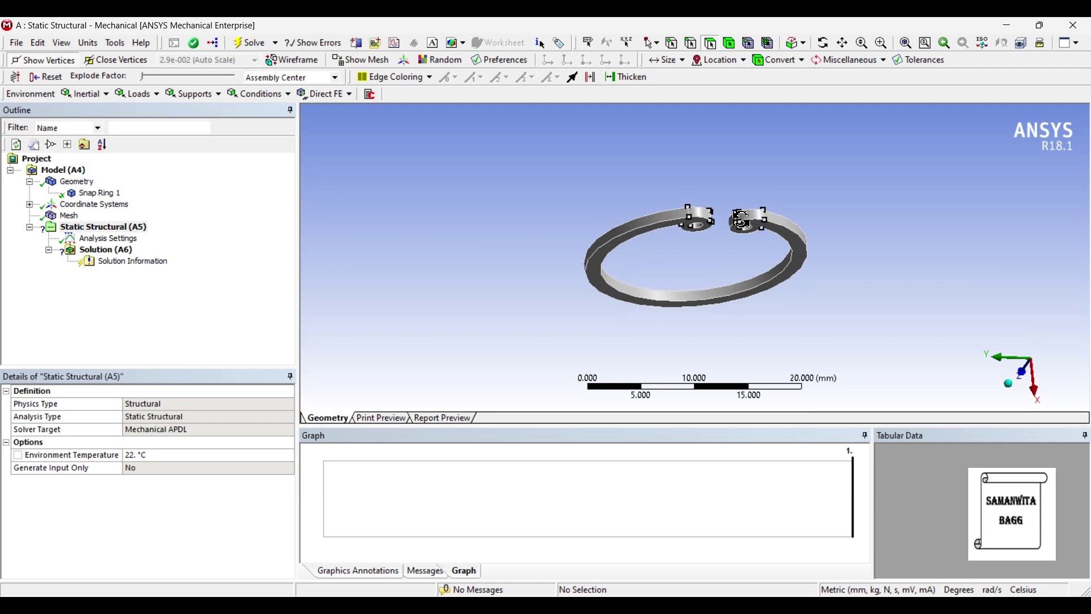
click(636, 242)
right_click(634, 238)
mouse_move(681, 244)
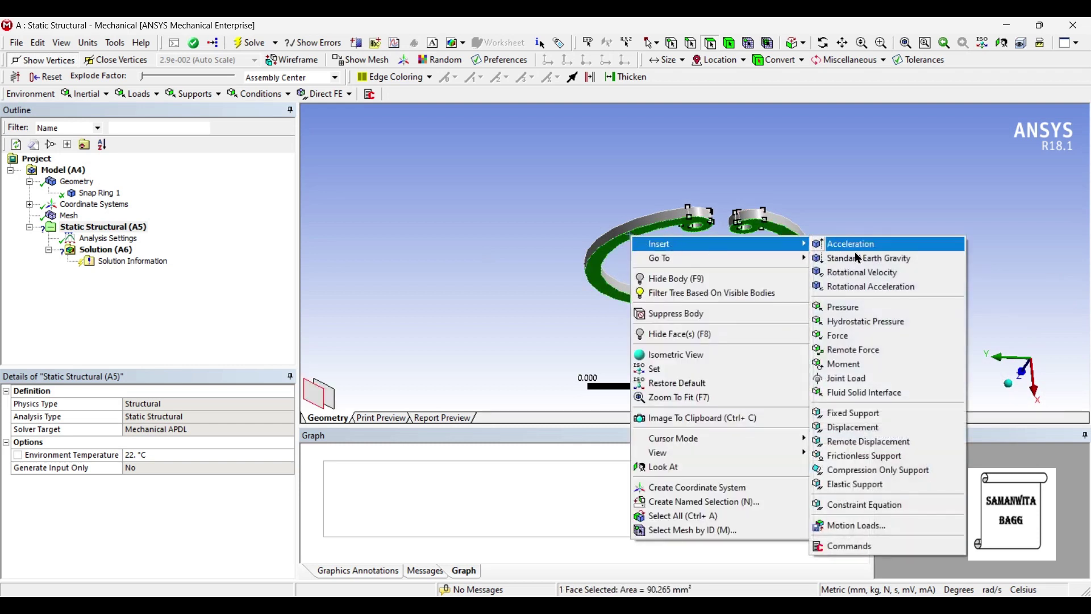
click(874, 413)
middle_drag(717, 266, 668, 199)
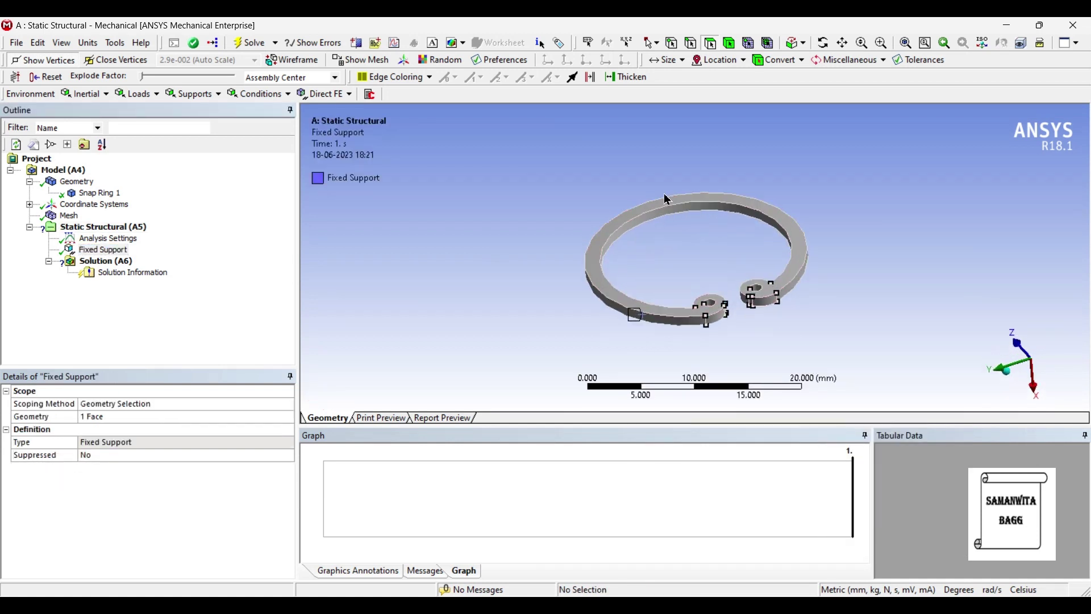
Insert a Pressure load of 0.5 MPa on the ring's inner cylindrical face.
click(685, 216)
right_click(686, 216)
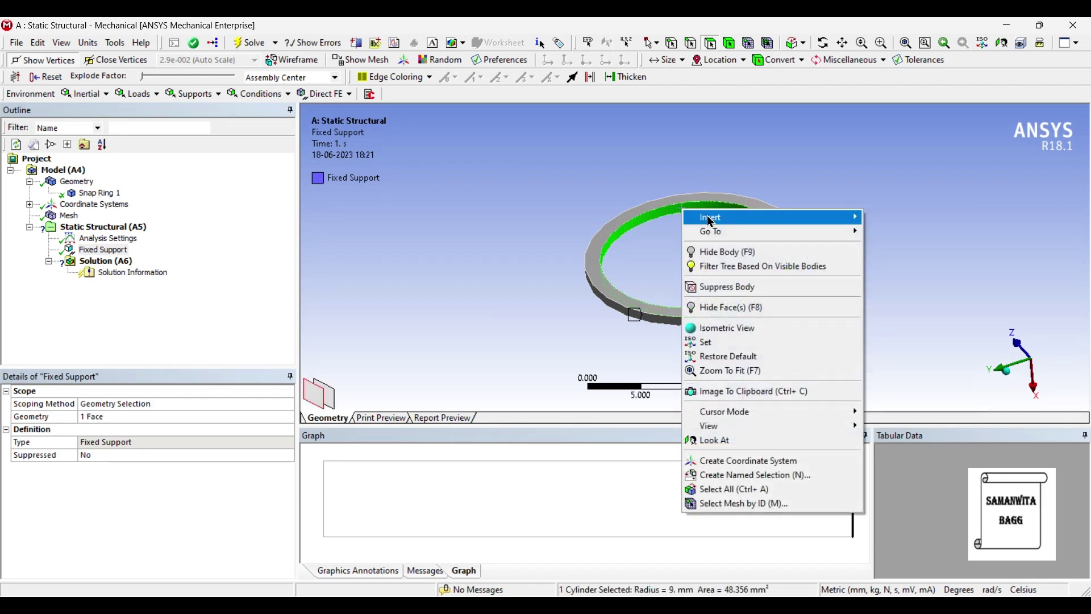
mouse_move(711, 221)
click(919, 279)
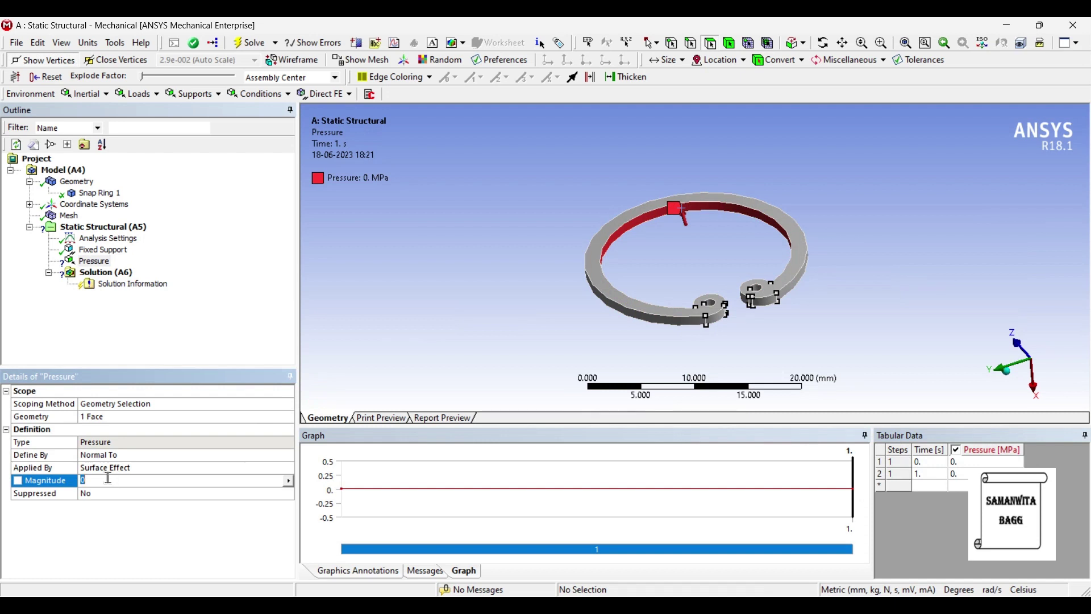
text(0.5)
key(Return)
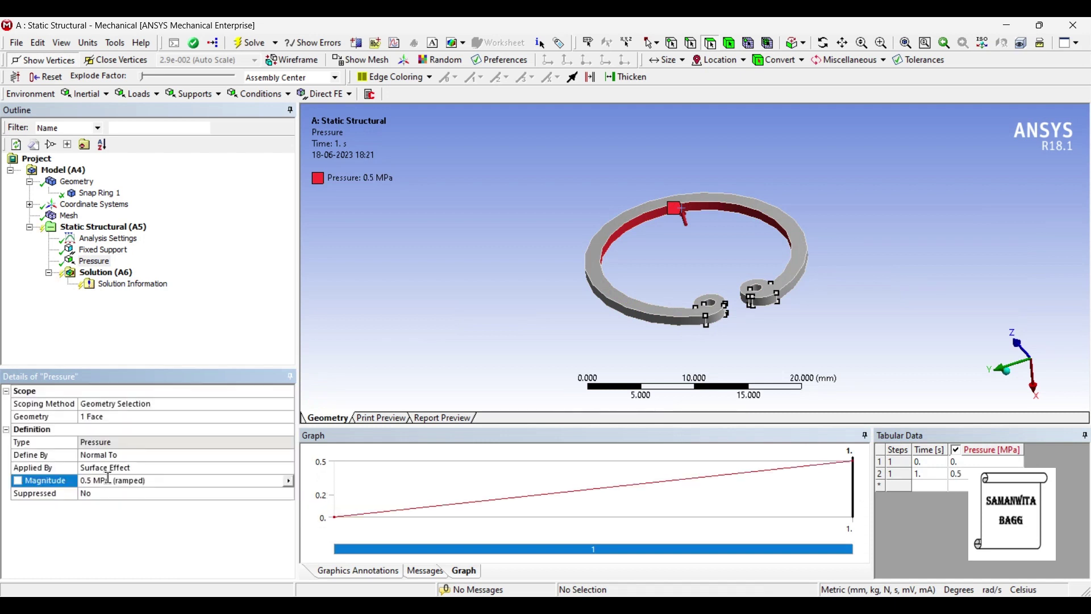
middle_drag(612, 275, 612, 262)
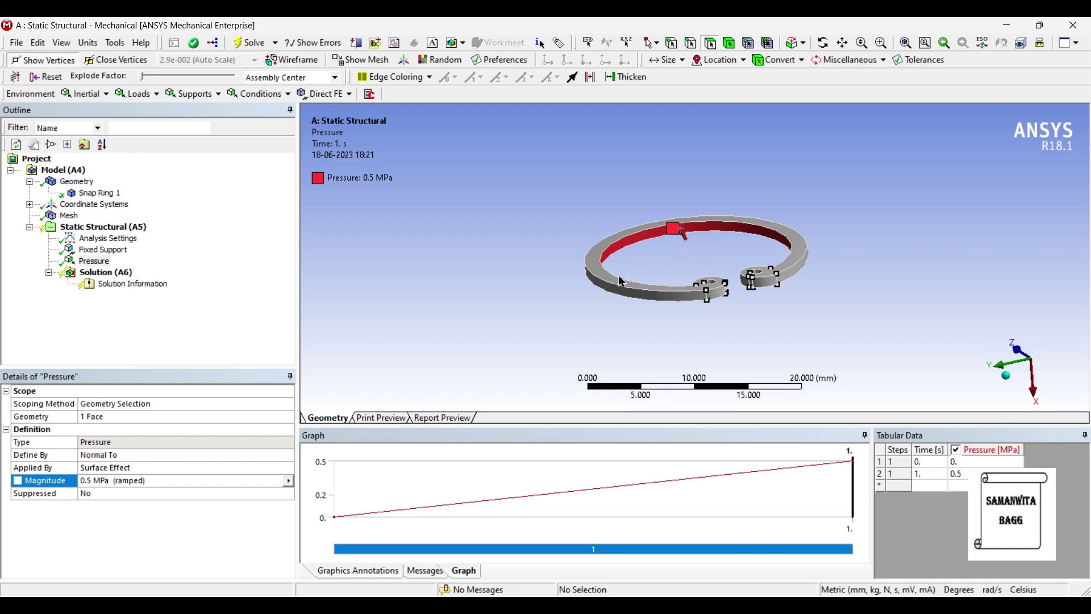
Insert Total Deformation, Equivalent Elastic Strain and Equivalent (von-Mises) Stress results under Solution (A6).
right_click(126, 278)
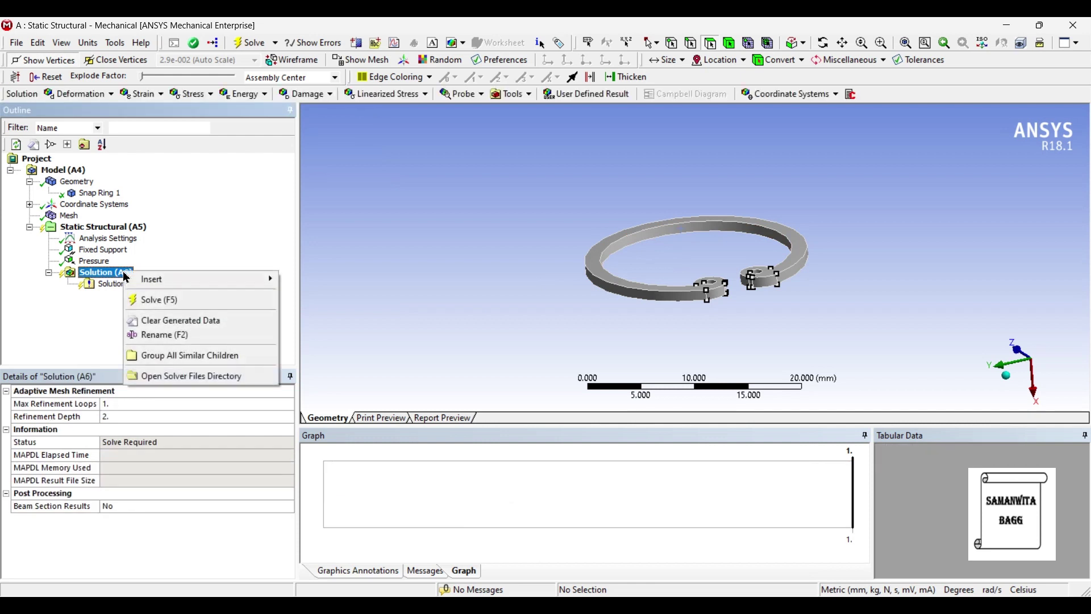
mouse_move(227, 280)
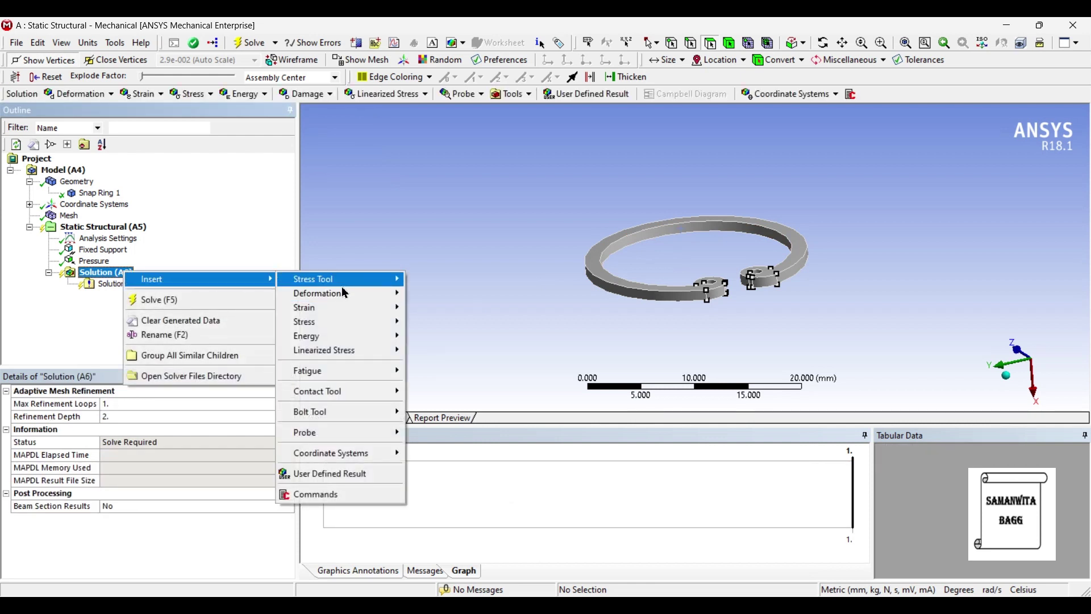
mouse_move(335, 293)
click(472, 300)
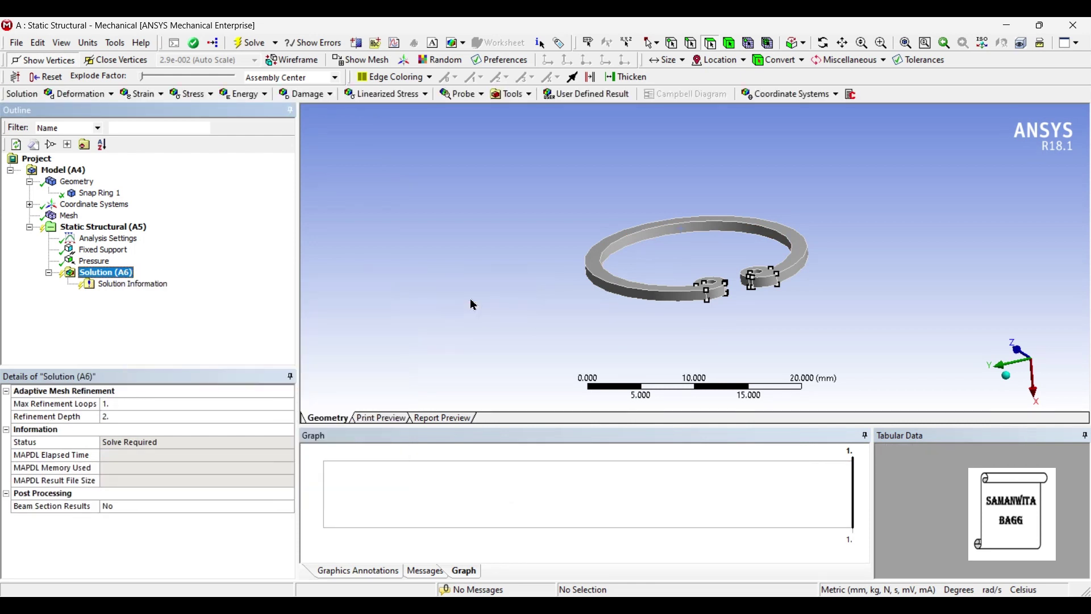
right_click(119, 273)
mouse_move(187, 278)
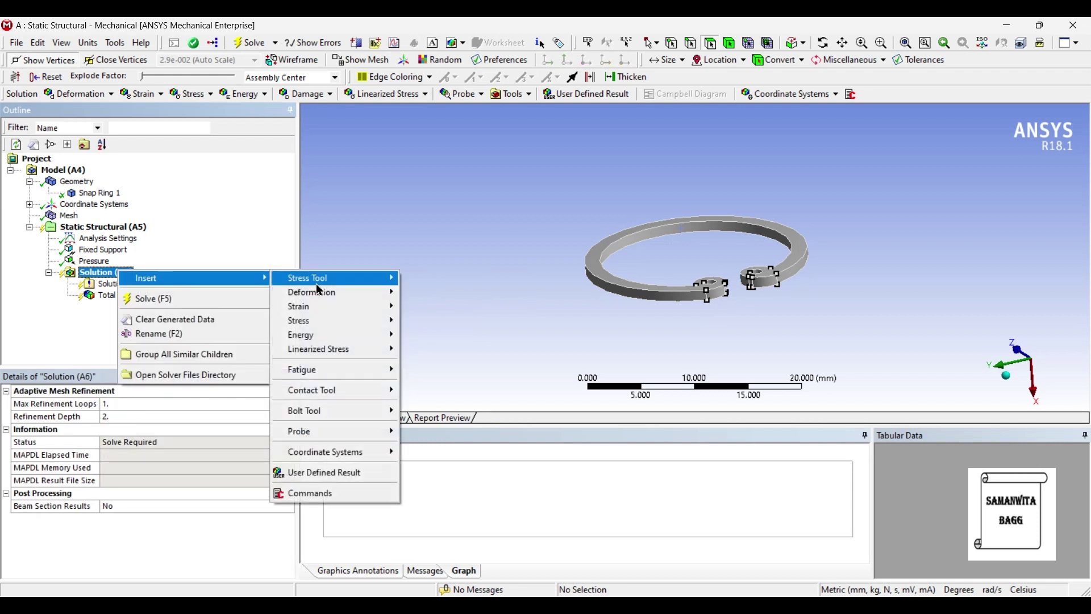
mouse_move(335, 307)
click(427, 311)
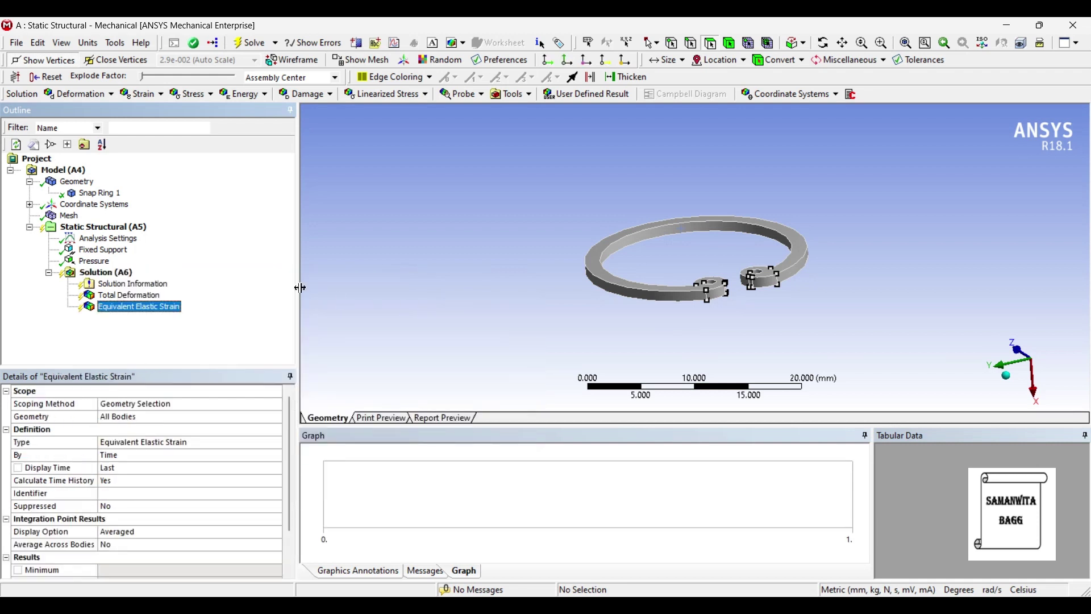
right_click(118, 272)
mouse_move(159, 284)
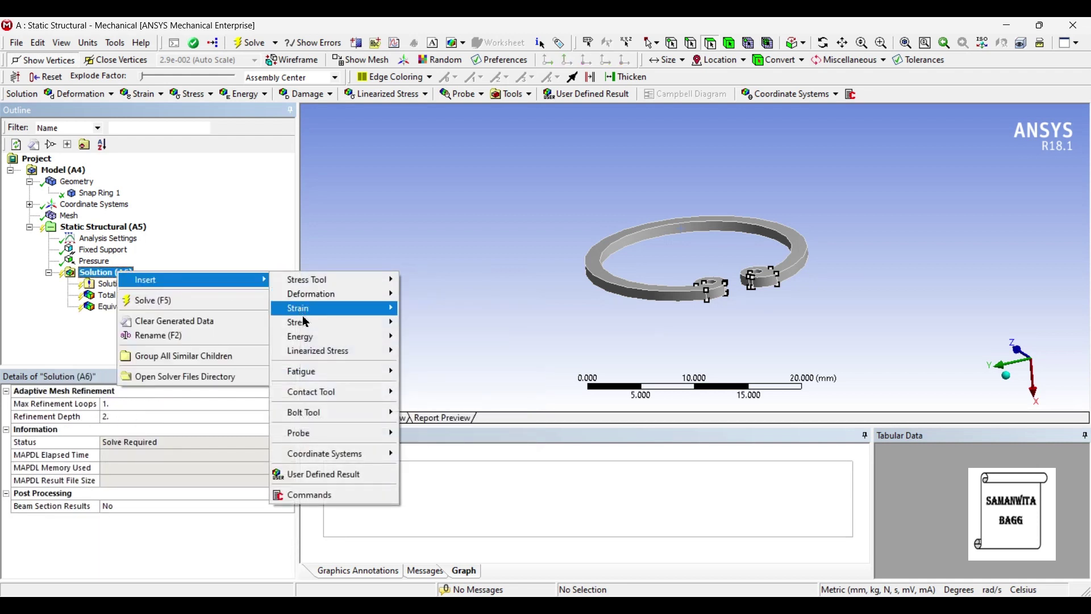
mouse_move(341, 321)
click(435, 319)
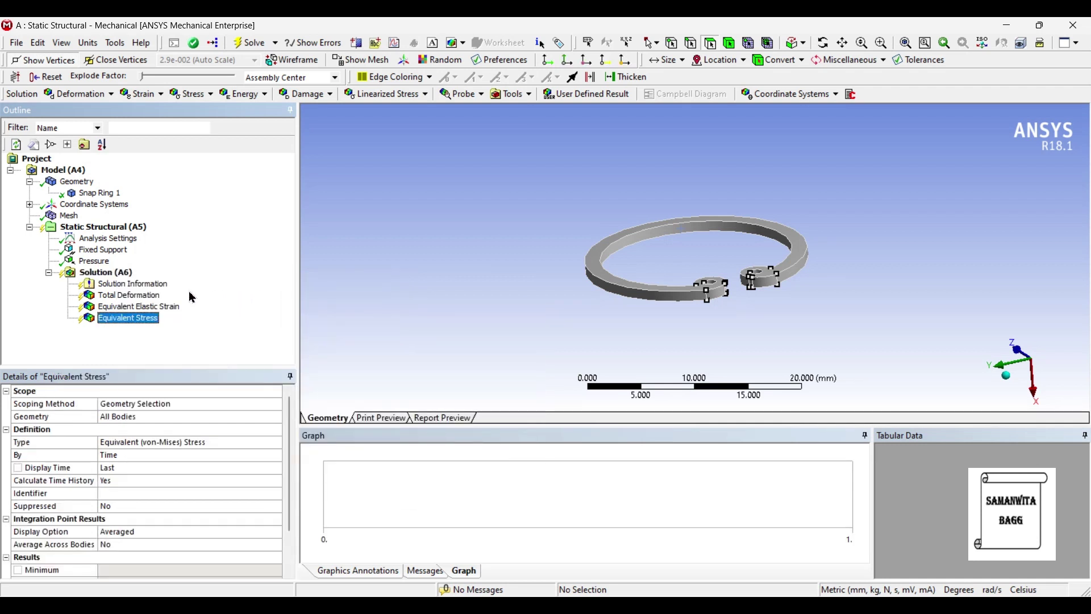
click(117, 272)
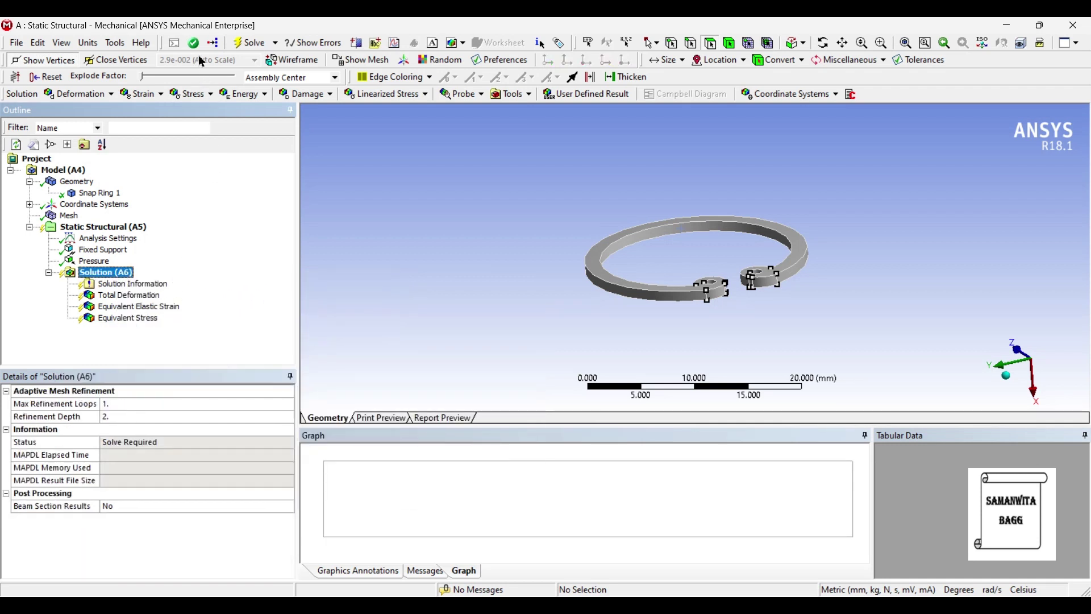
Solve the structural analysis and view Total Deformation (max 5.0982e-6 mm) from a top-down angle.
click(254, 43)
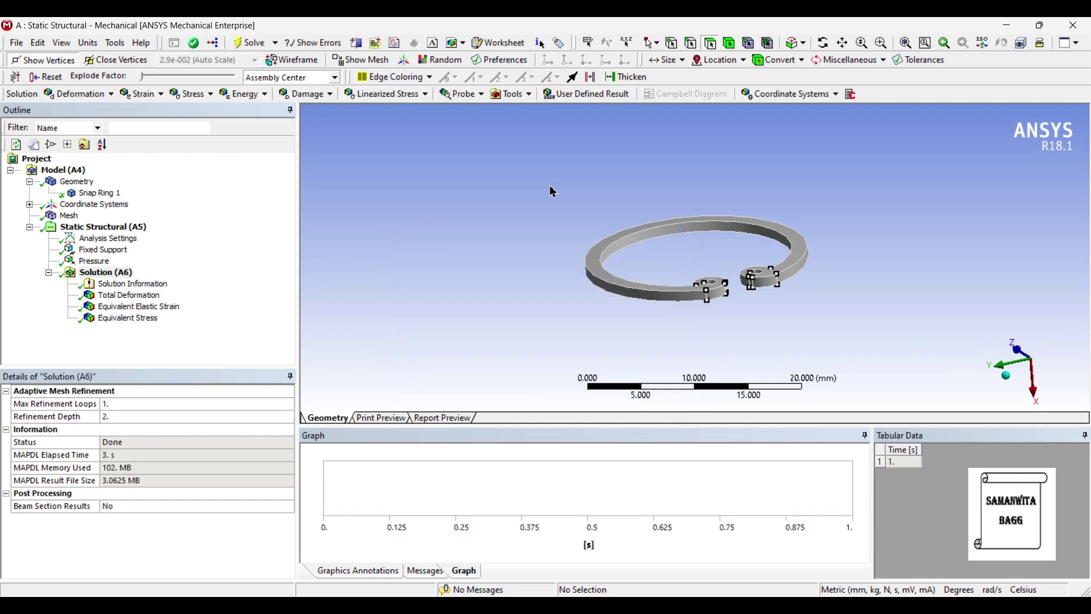
click(128, 295)
drag(687, 286, 569, 408)
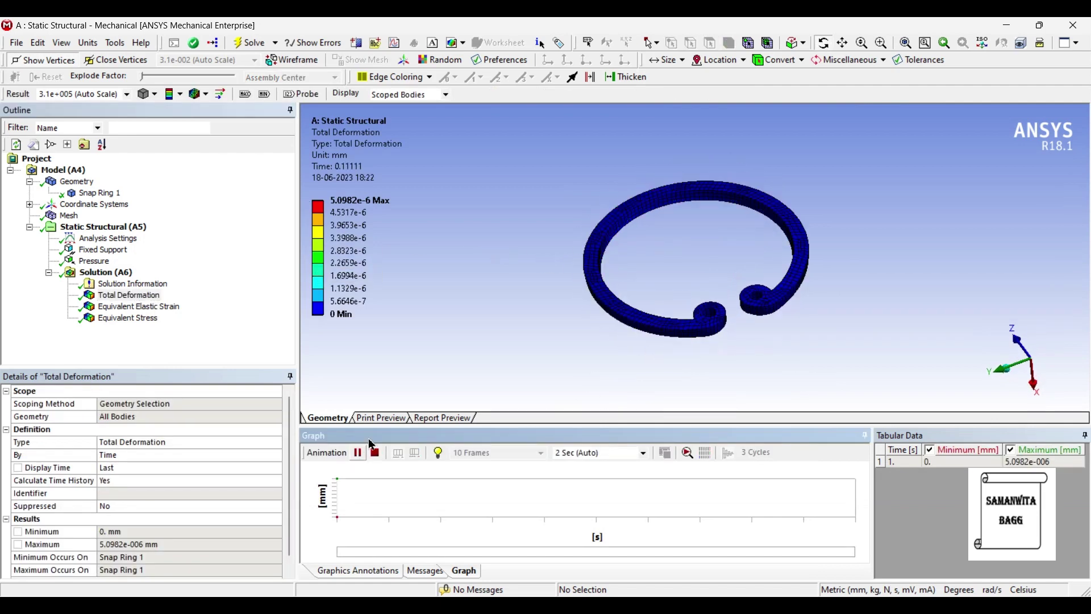
Play the total deformation animation and pause it partway through the cycle.
click(358, 452)
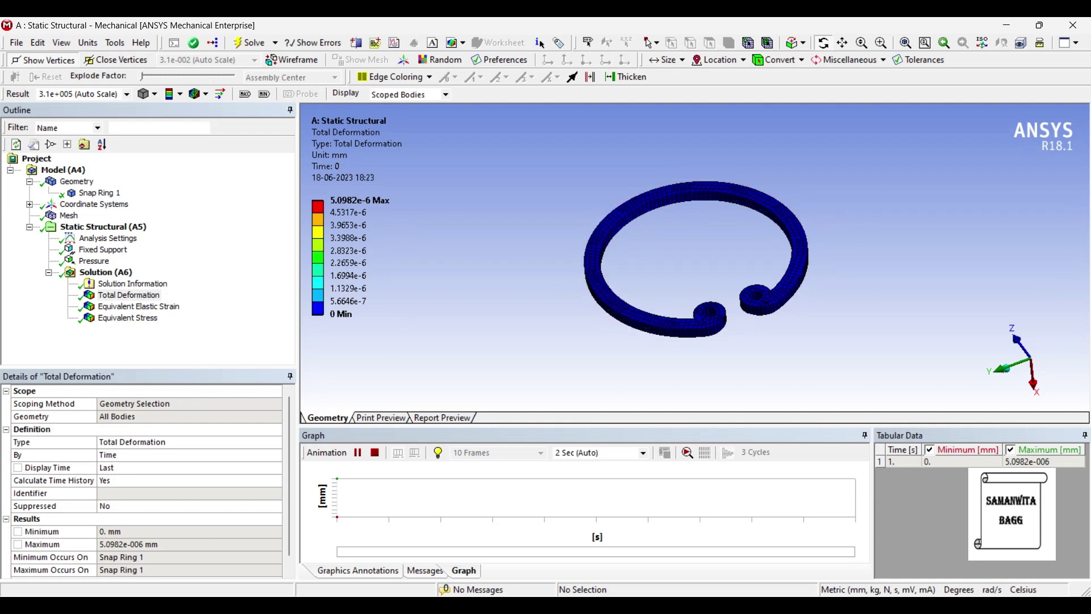
click(357, 453)
Show Equivalent Elastic Strain (3.1214e-9 to 7.3582e-6 mm/mm) and play, then pause, its animation.
click(161, 307)
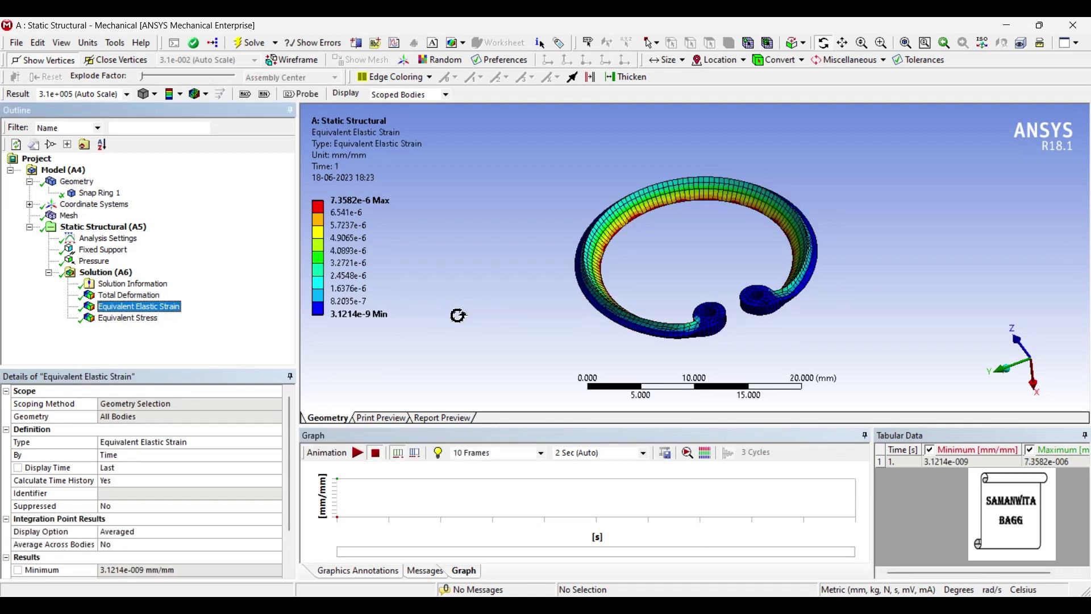
click(358, 452)
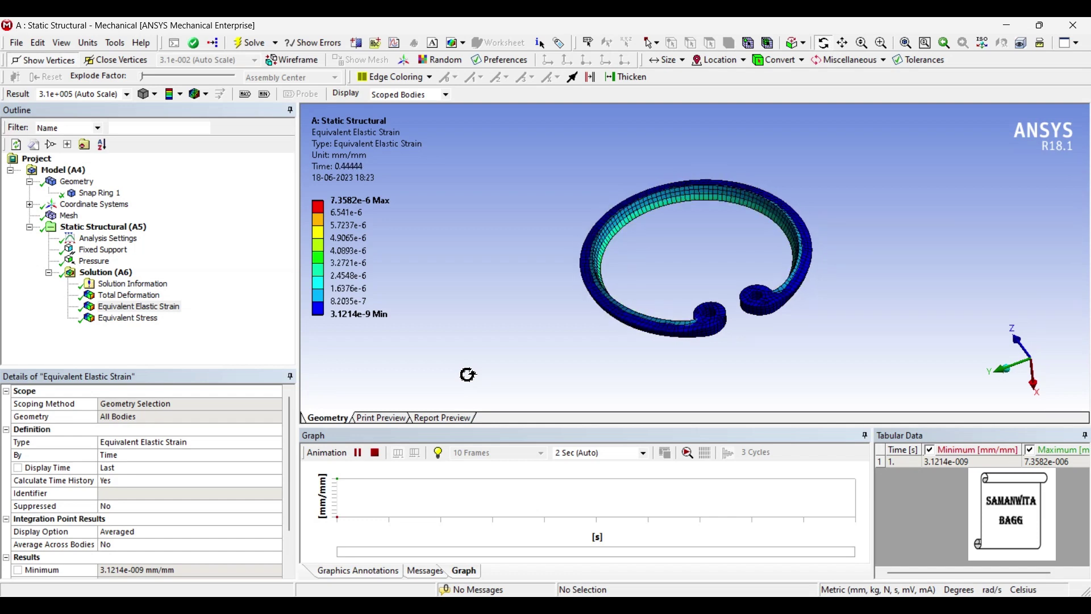
click(357, 452)
Display the Equivalent Stress contour under Solution (A6), ranging 8.8831e-5 to 1.5452 MPa.
click(129, 317)
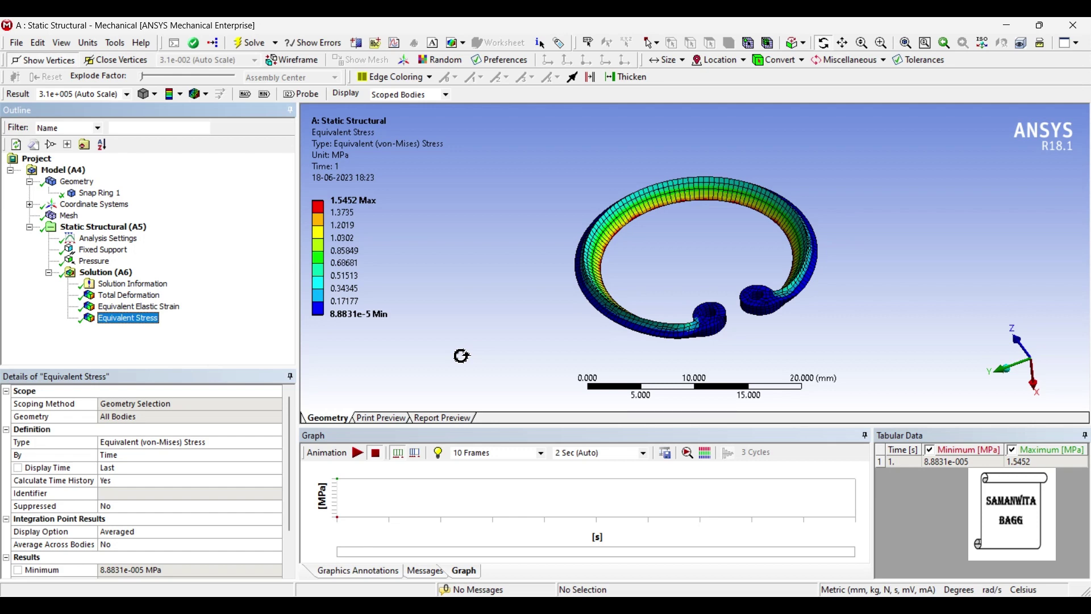
Link a Steady-State Thermal system to Static Structural's Model and open its B5 Setup in Mechanical.
click(1005, 26)
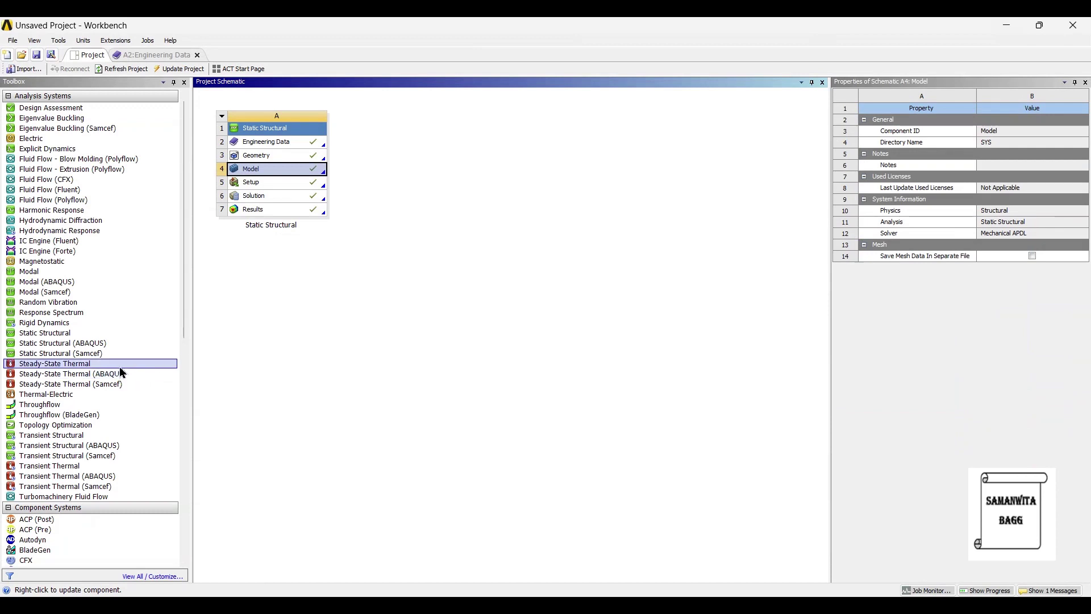
drag(119, 367, 318, 178)
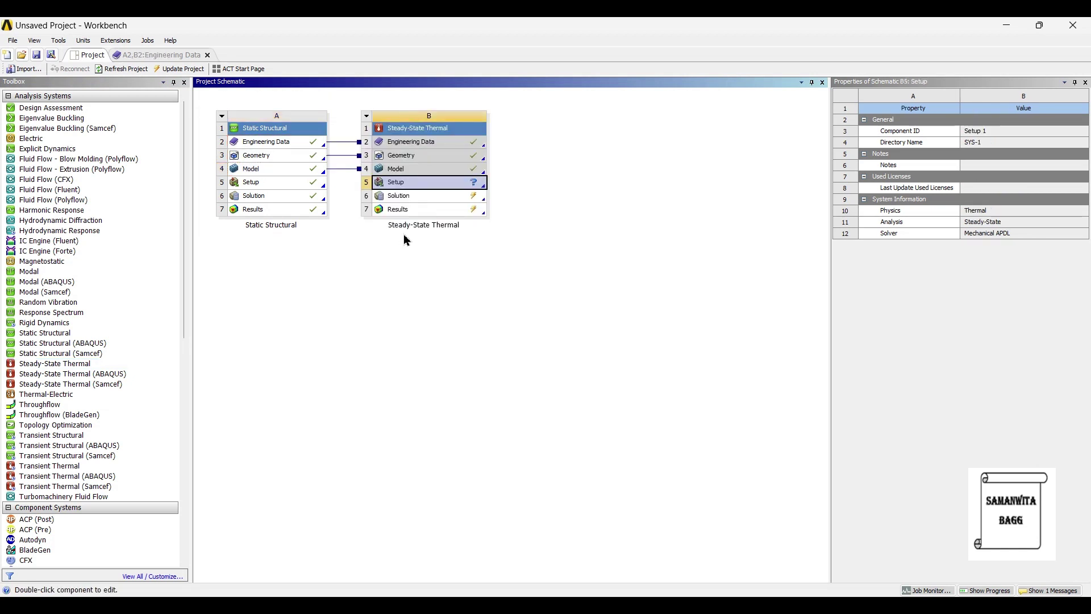
double_click(437, 183)
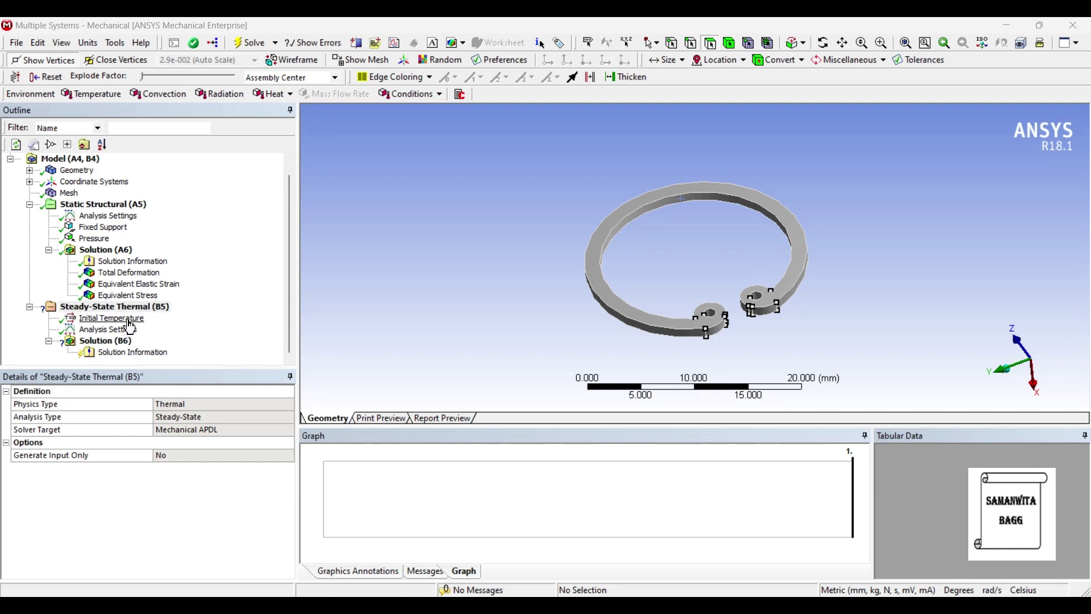
Review the thermal initial temperature and analysis settings, then insert a Temperature load.
click(128, 322)
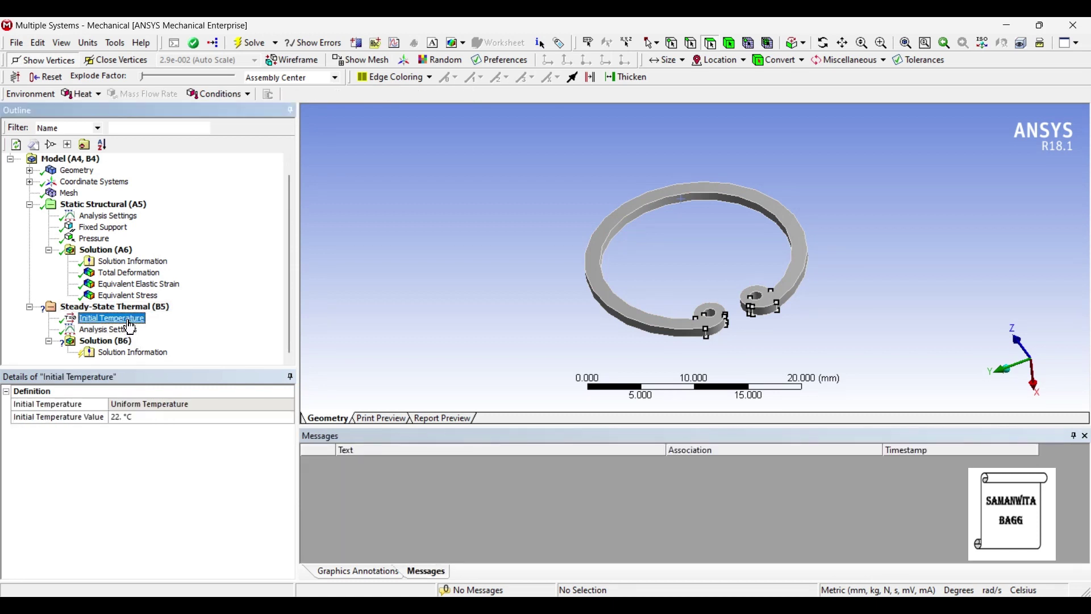
click(131, 335)
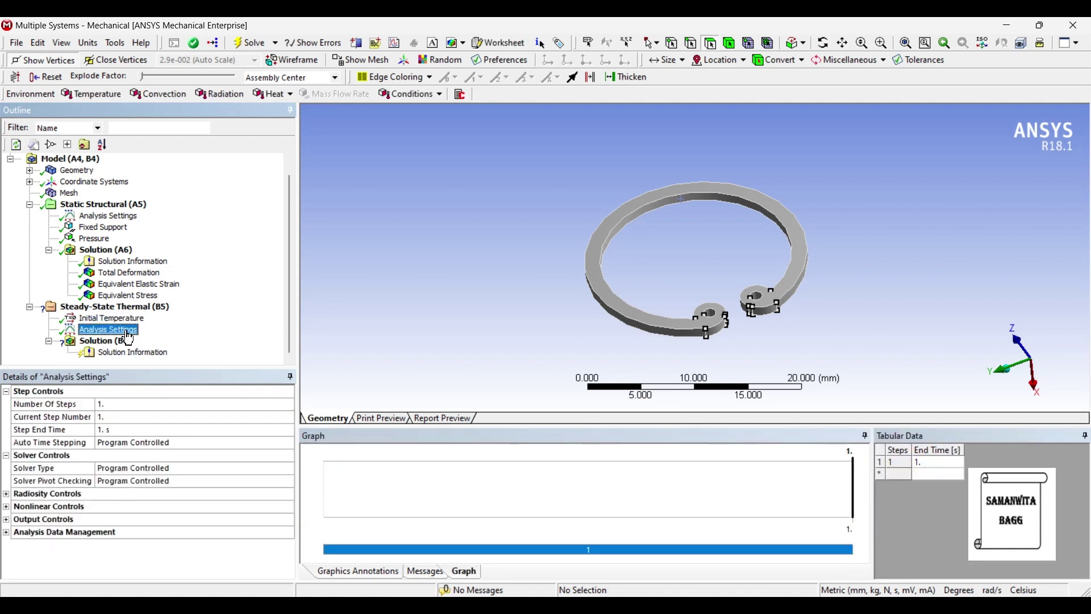
right_click(127, 334)
mouse_move(153, 339)
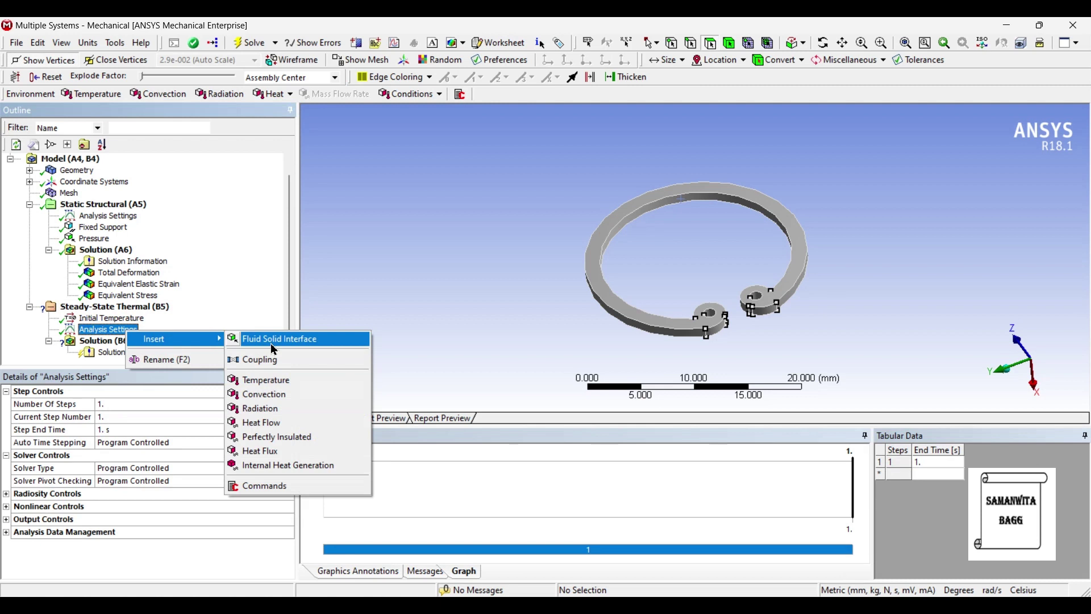
click(280, 385)
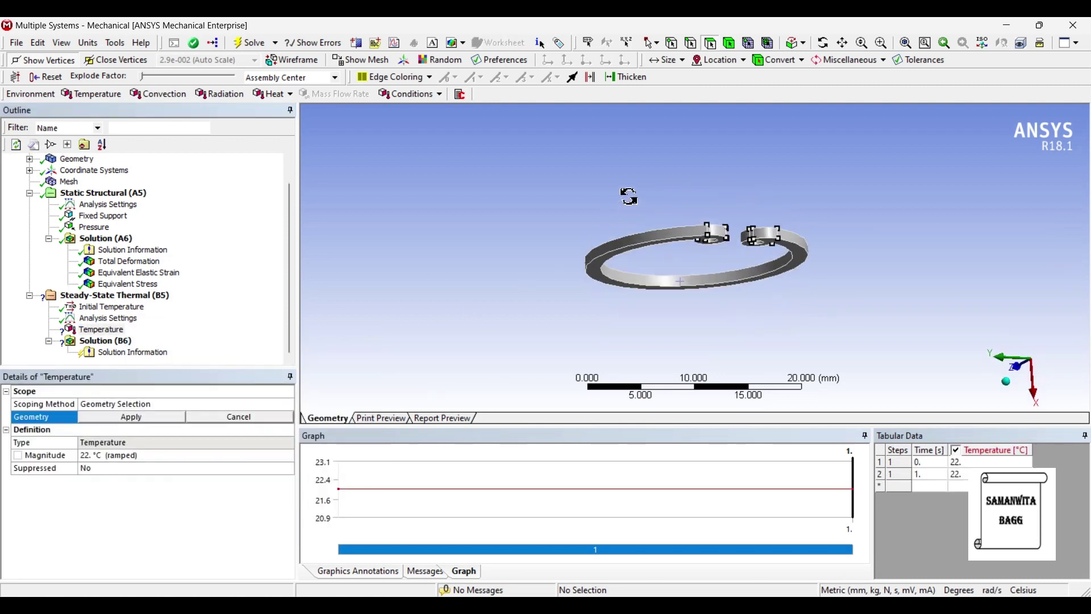
Assign one ring face to the Temperature load with a 315 °C magnitude.
middle_drag(629, 196, 616, 266)
click(698, 261)
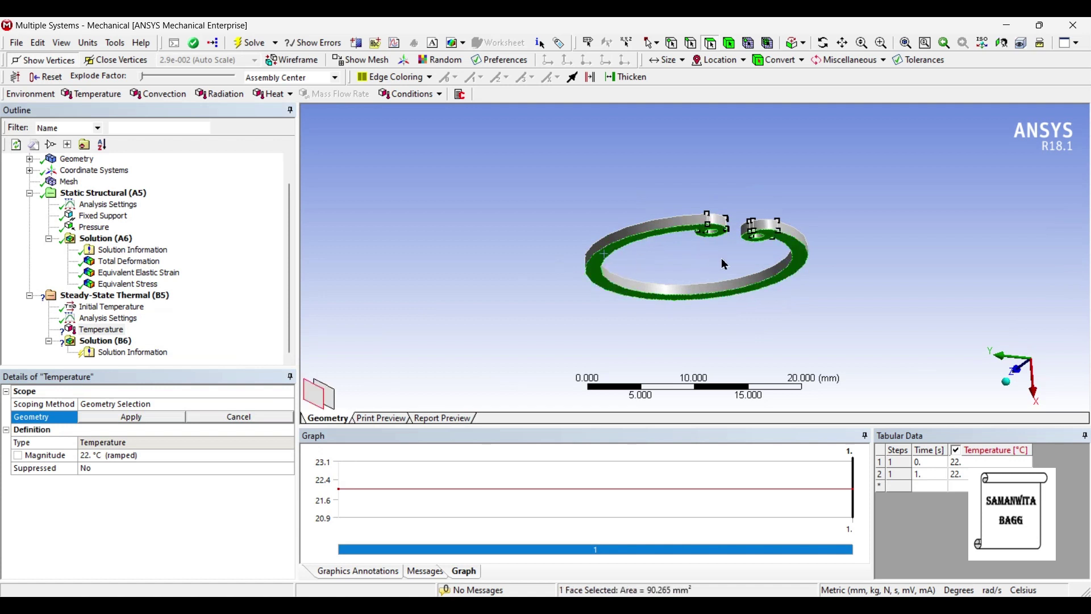
click(148, 412)
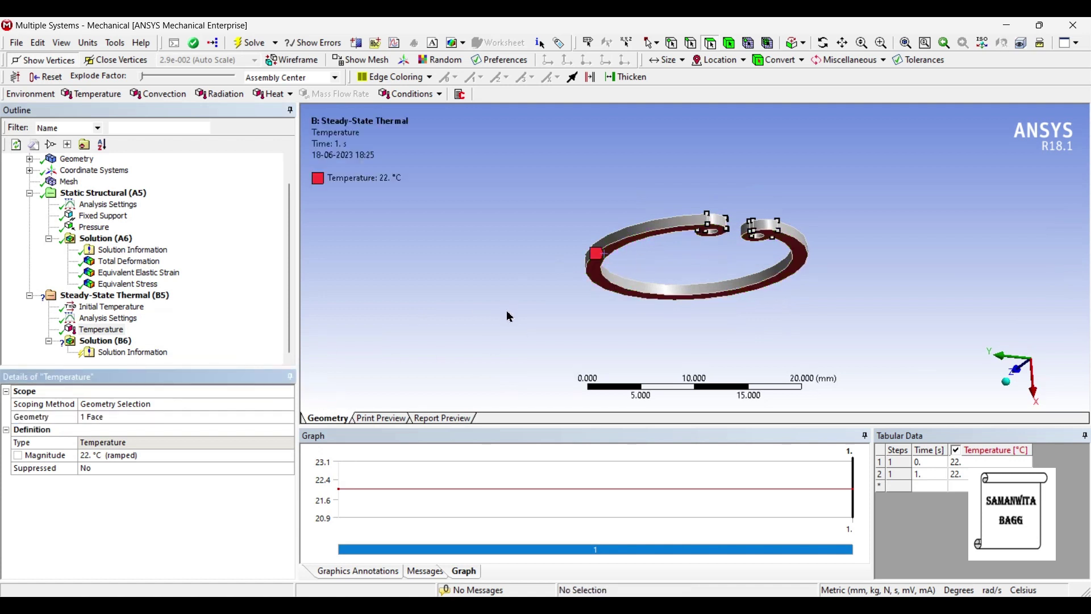
click(130, 457)
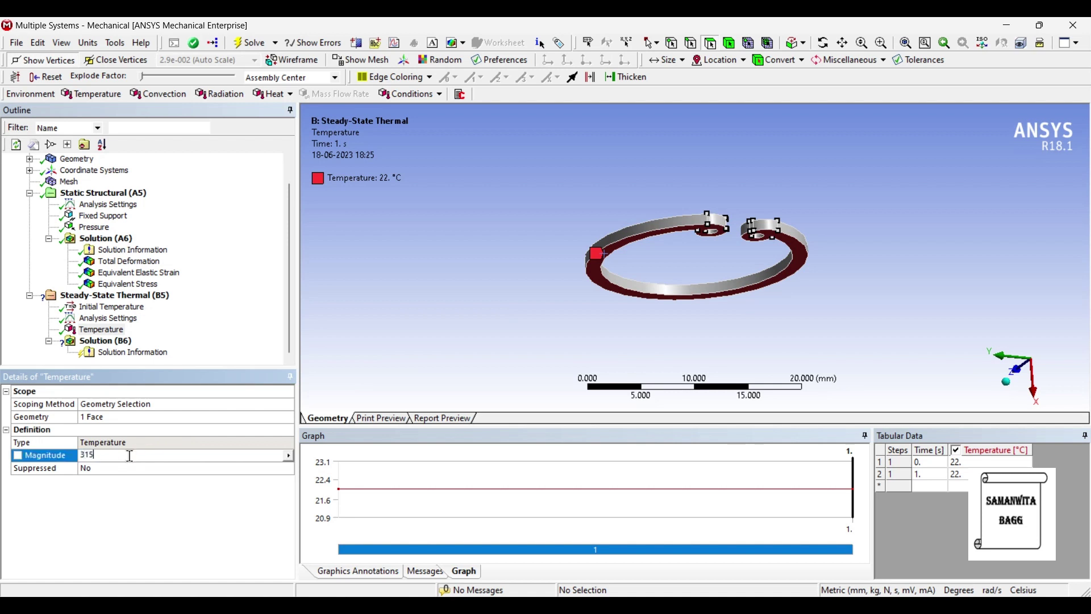
key(Return)
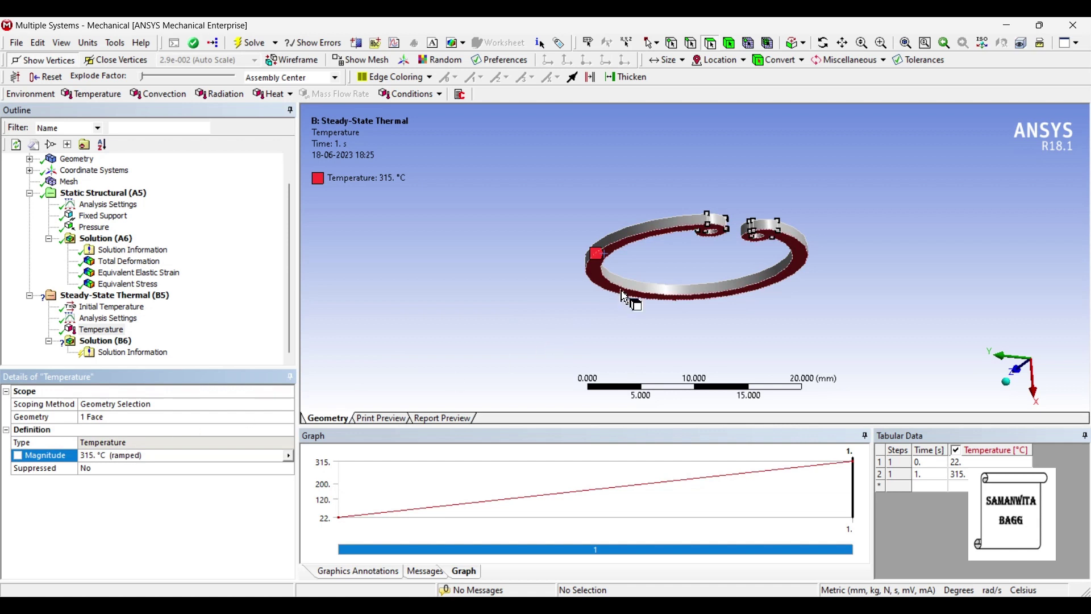
middle_drag(710, 267, 628, 274)
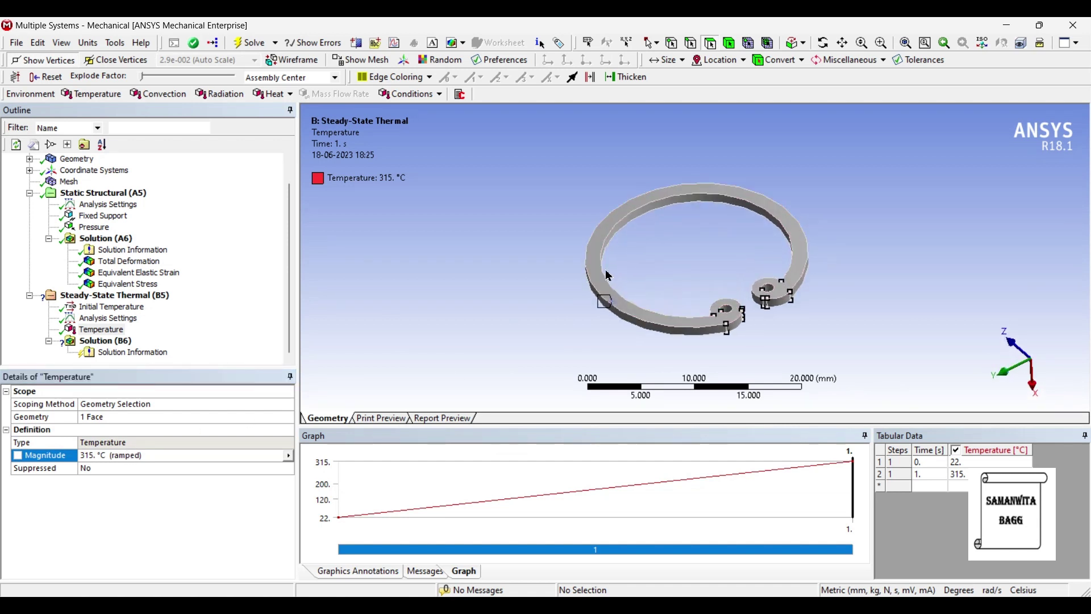
Select nine ring faces, including the top face, inner wall, hole face and end faces.
click(609, 275)
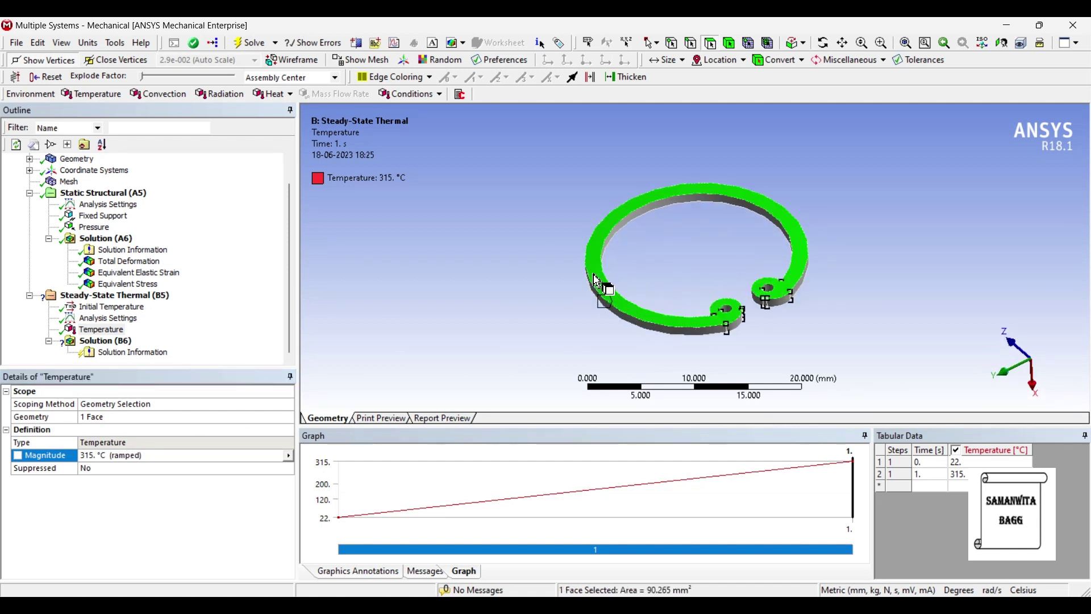
ctrl+click(632, 229)
ctrl+click(742, 317)
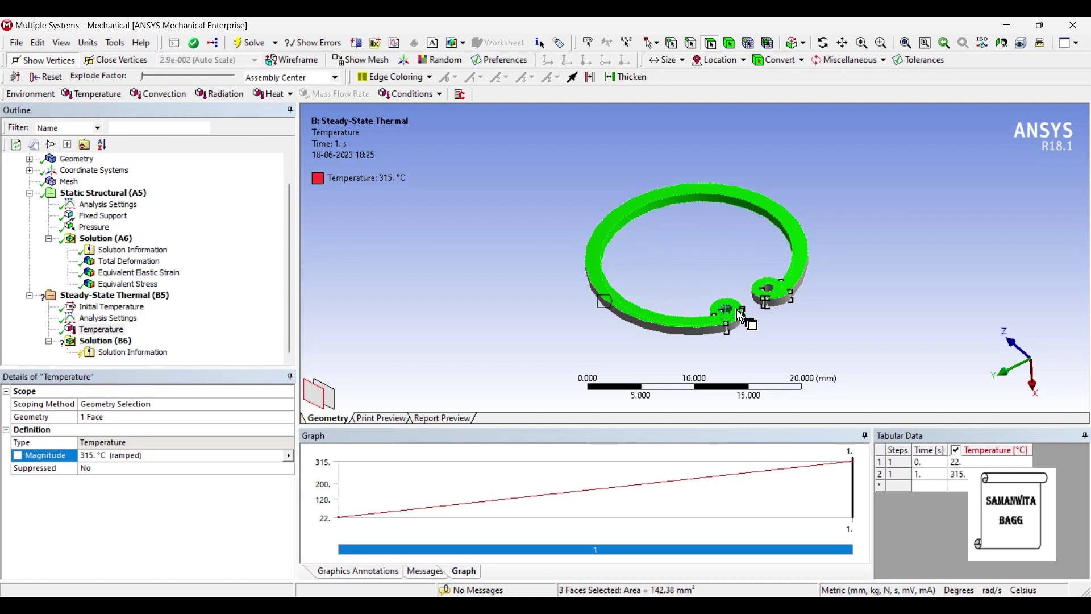
ctrl+click(769, 291)
ctrl+click(785, 309)
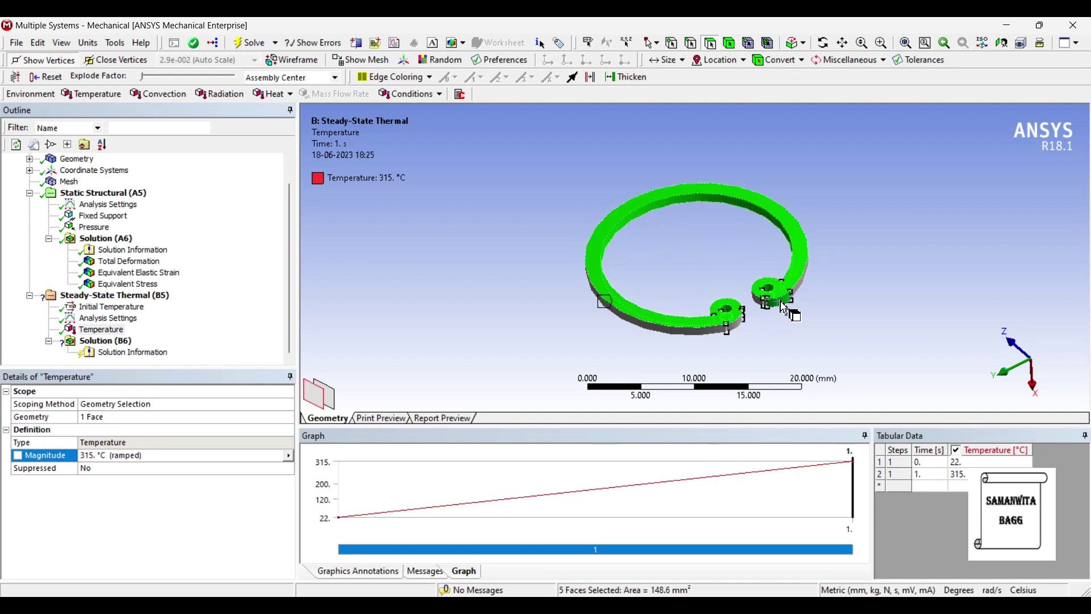
ctrl+click(745, 321)
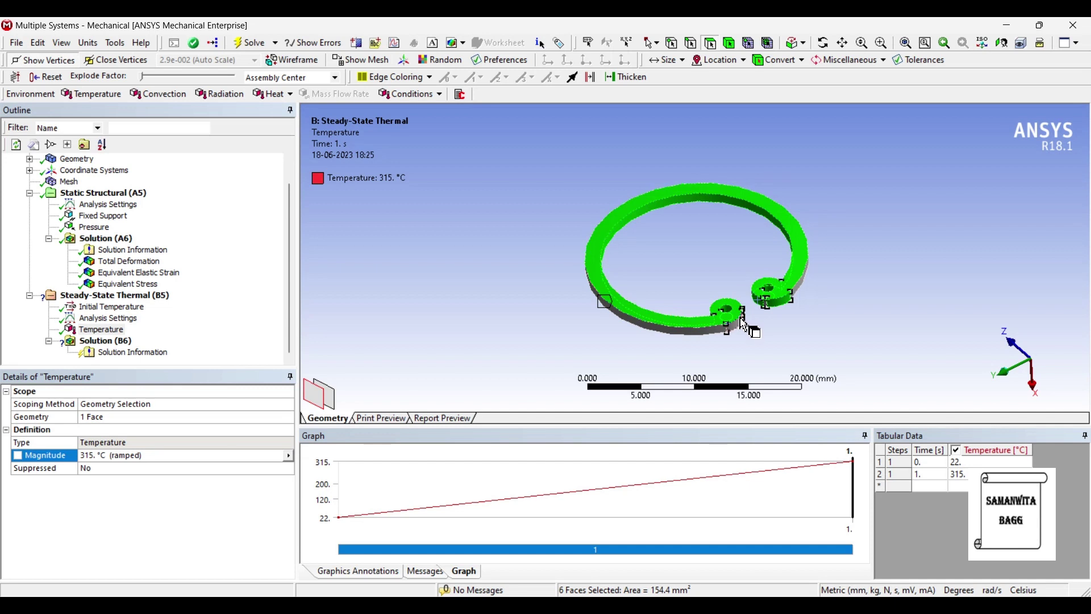
ctrl+click(736, 329)
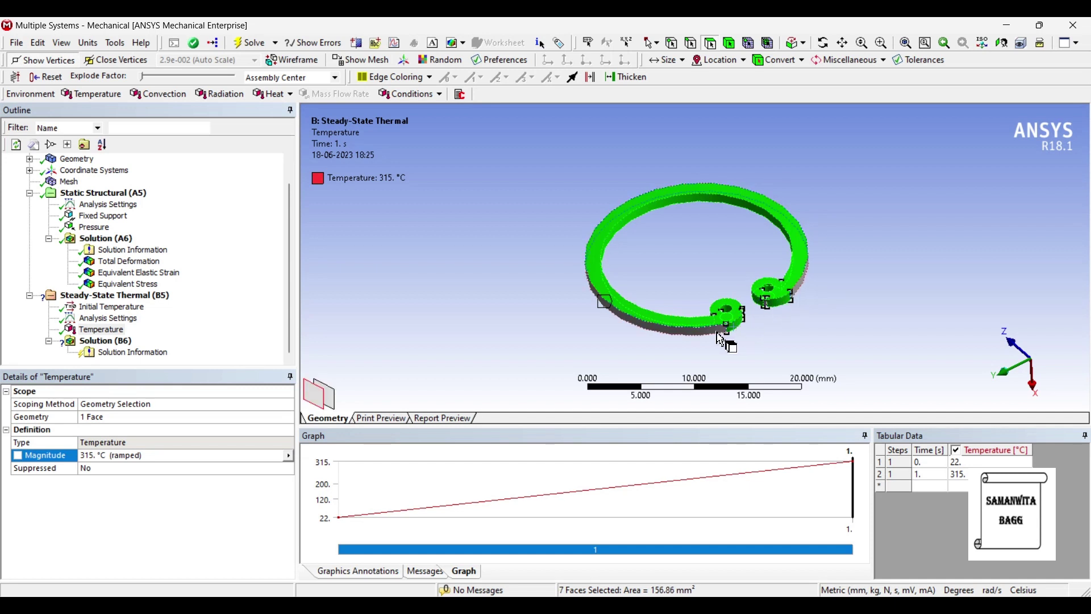
ctrl+click(721, 335)
middle_drag(798, 300, 705, 267)
ctrl+click(728, 321)
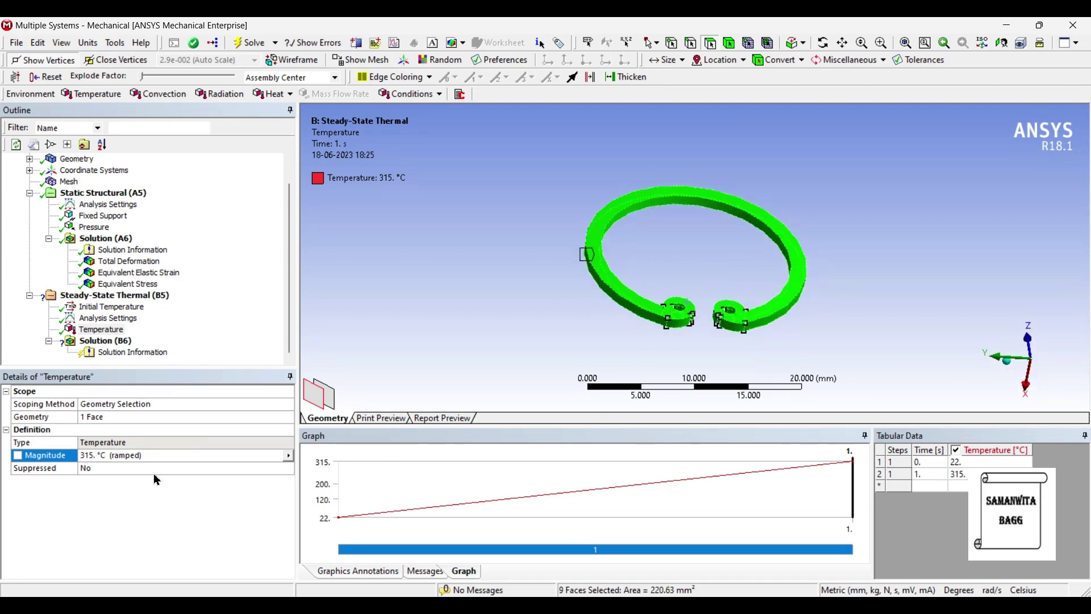
Apply Convection to those faces with a 0.032 W/mm²·°C film coefficient at 22 °C ambient.
right_click(658, 200)
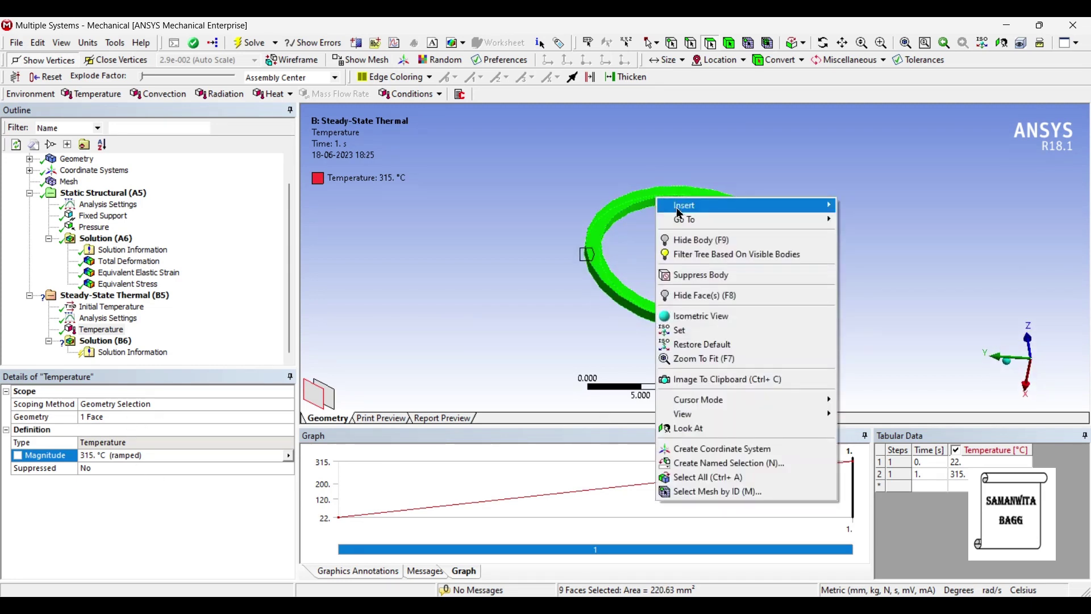
mouse_move(680, 213)
click(864, 258)
click(144, 455)
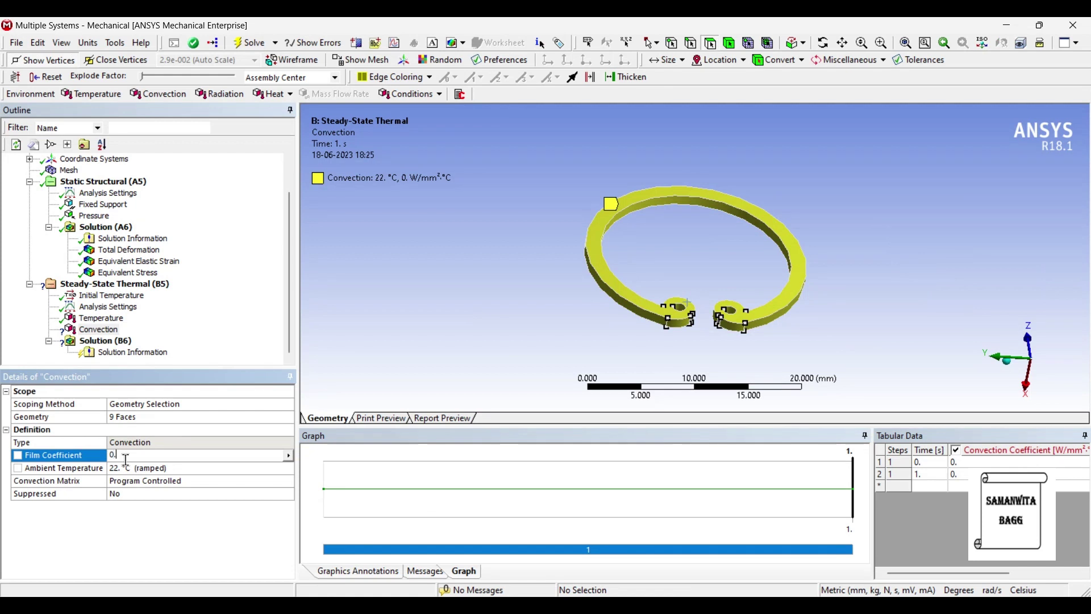
key(Return)
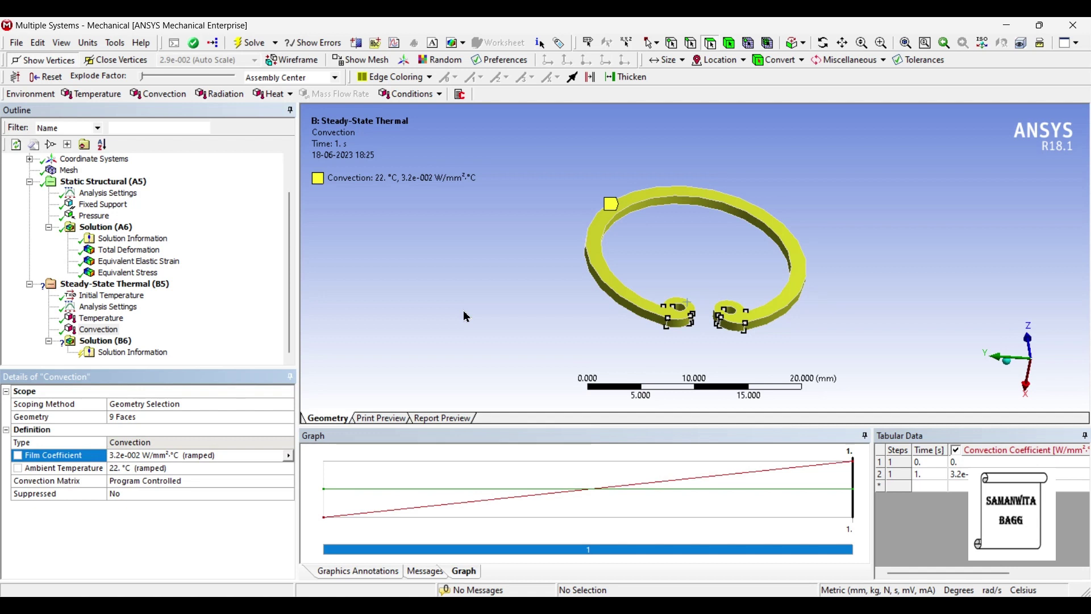
middle_drag(552, 308, 705, 339)
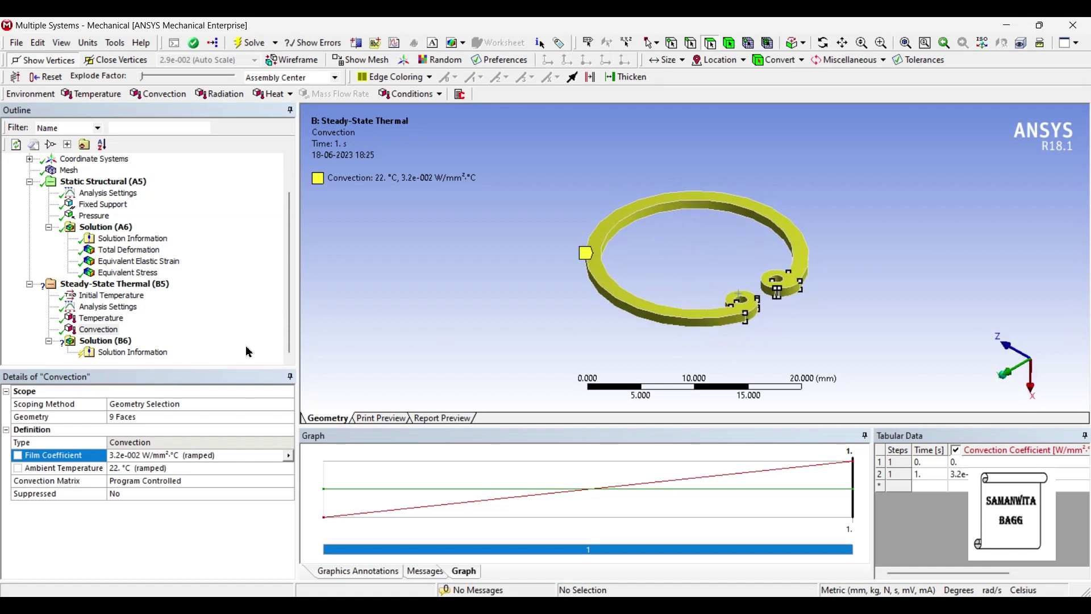
right_click(111, 348)
Add a Temperature result under Solution (B6).
mouse_move(126, 347)
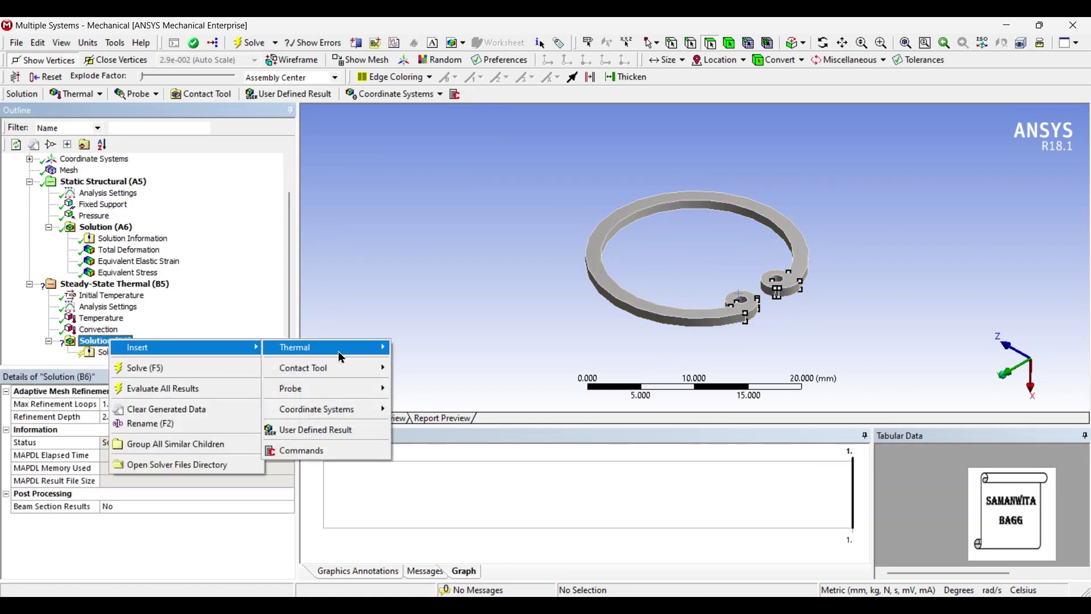
mouse_move(342, 356)
click(409, 358)
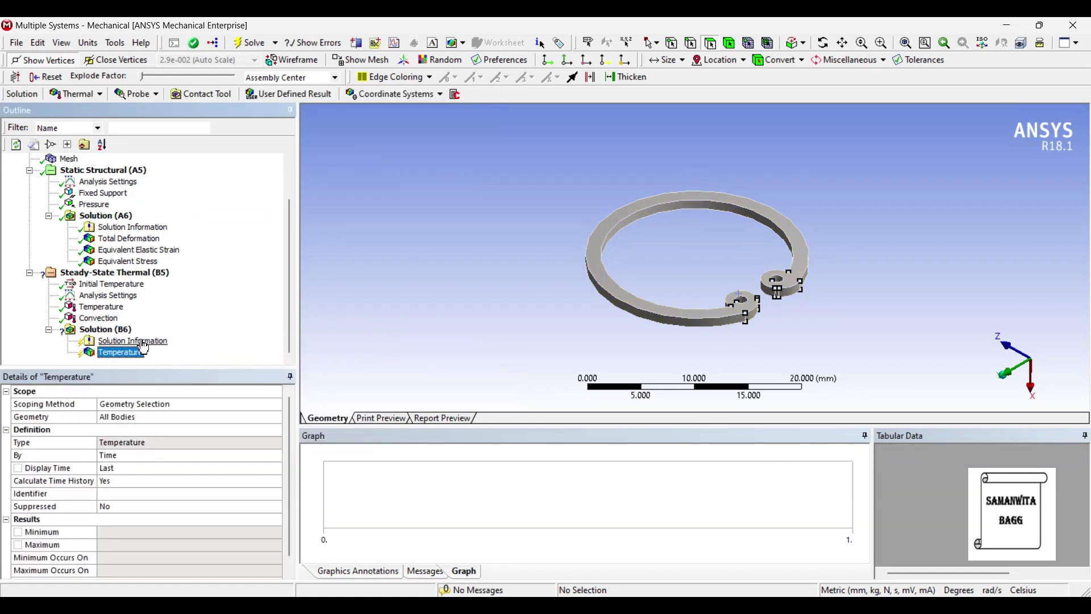
Add a Total Heat Flux result and solve, which reports Carbon Steel's invalid property data.
right_click(116, 331)
mouse_move(127, 340)
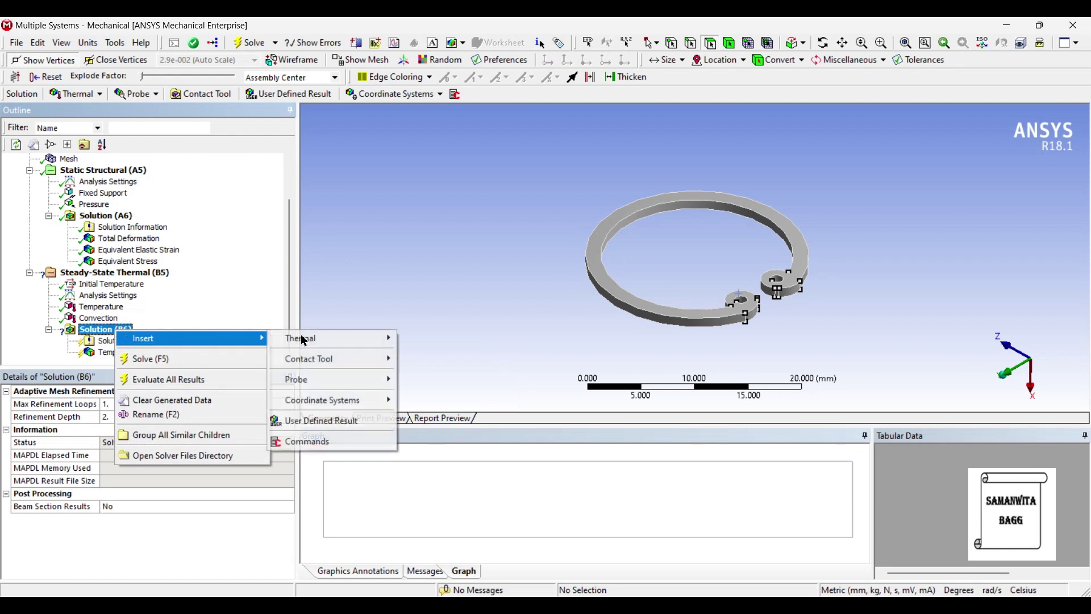
mouse_move(341, 340)
click(435, 359)
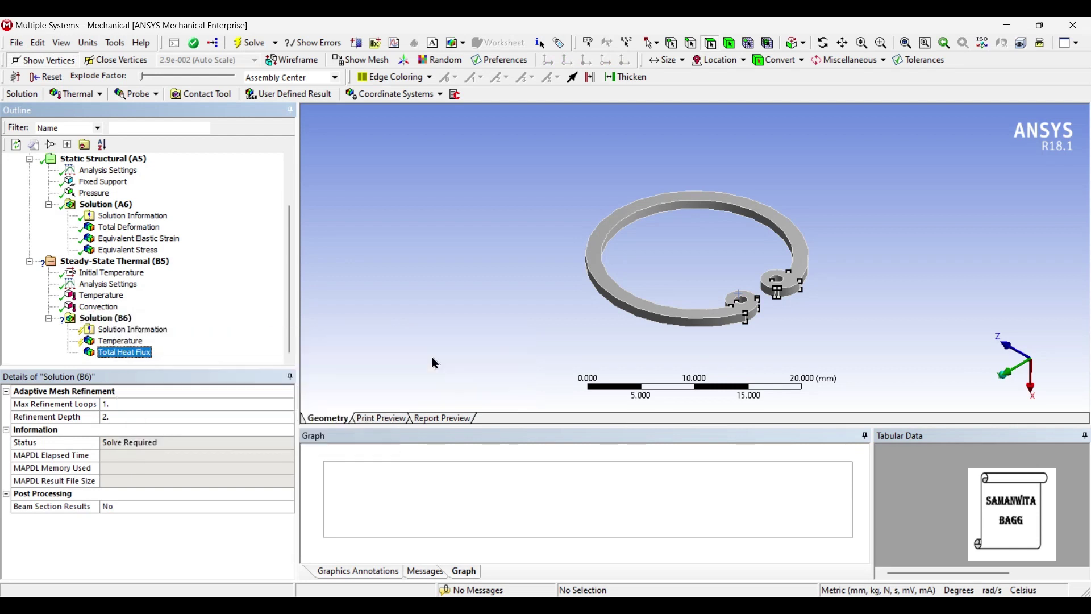
click(131, 318)
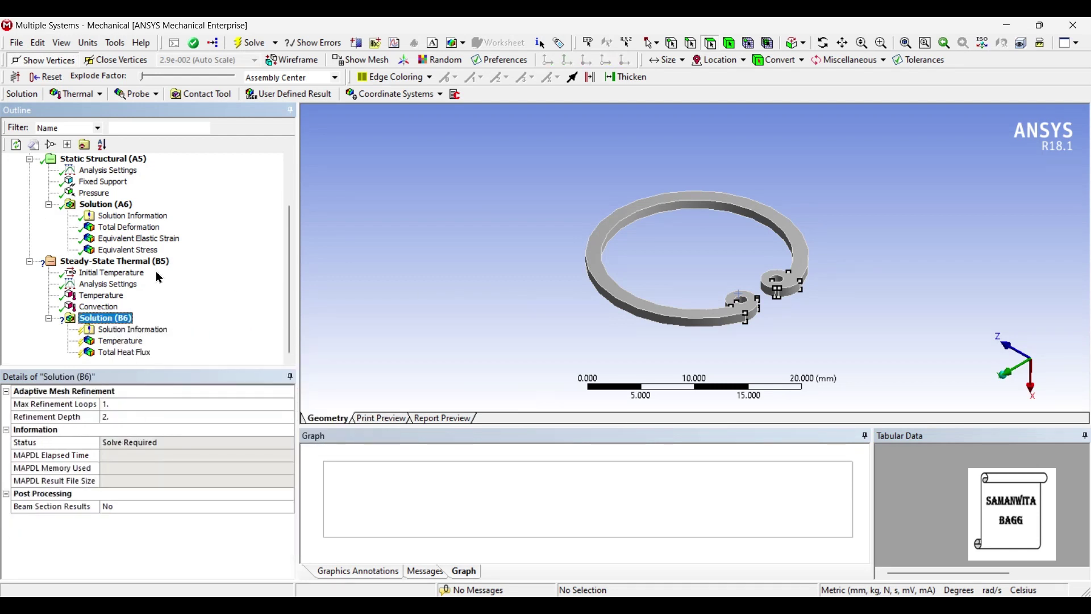
click(251, 45)
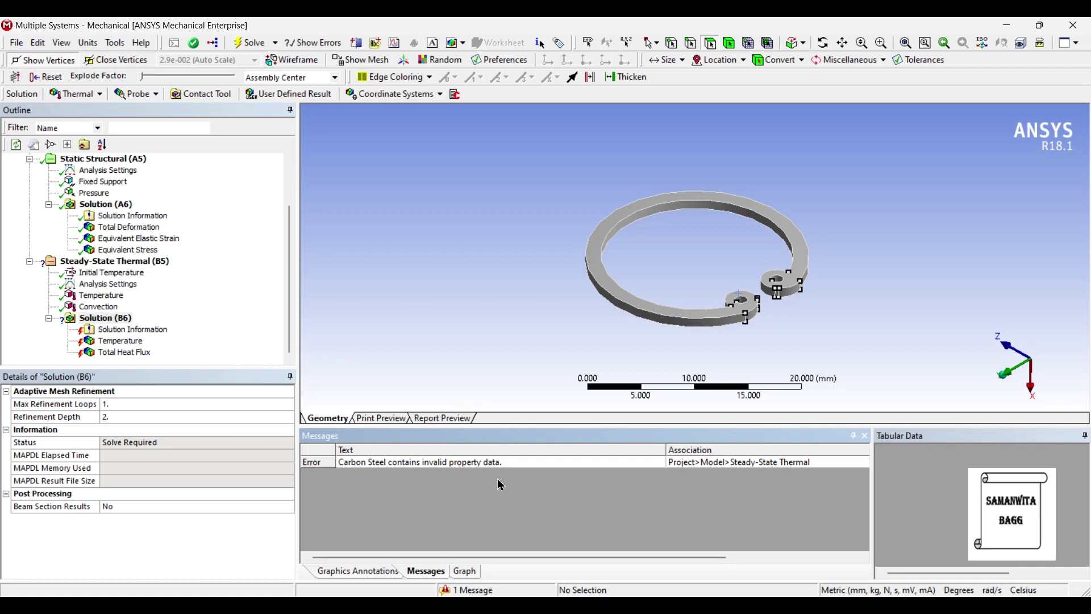
Open the thermal analysis's Engineering Data for editing from the project schematic.
click(1008, 25)
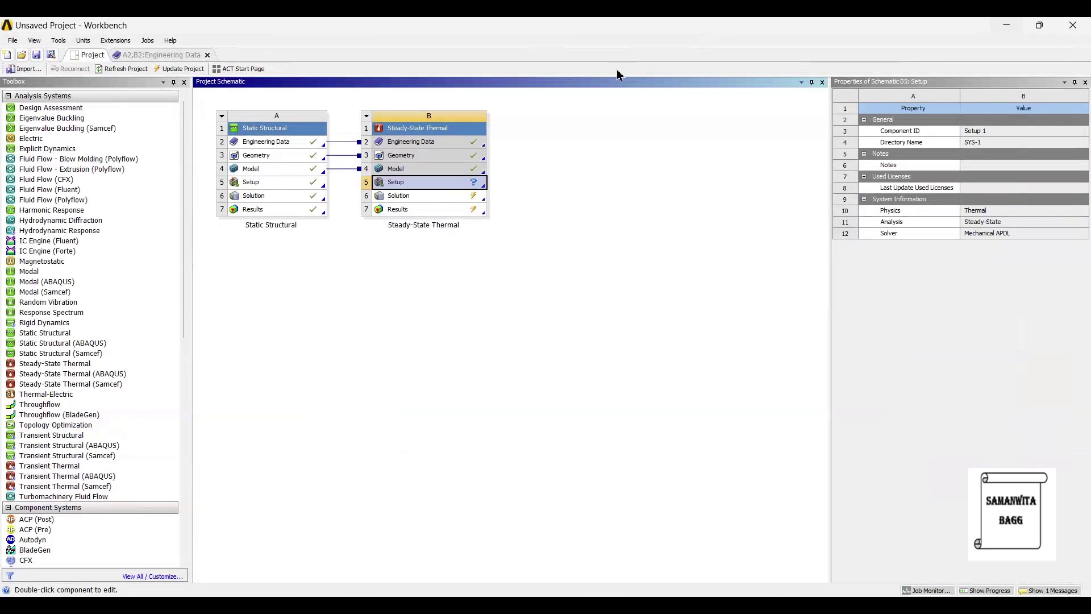
click(413, 144)
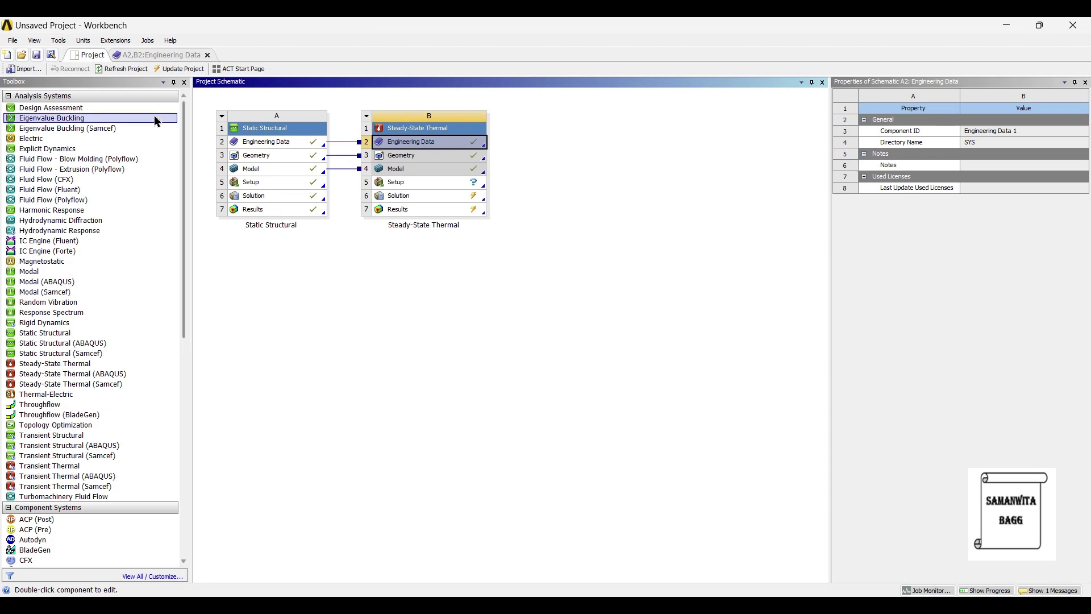
double_click(265, 141)
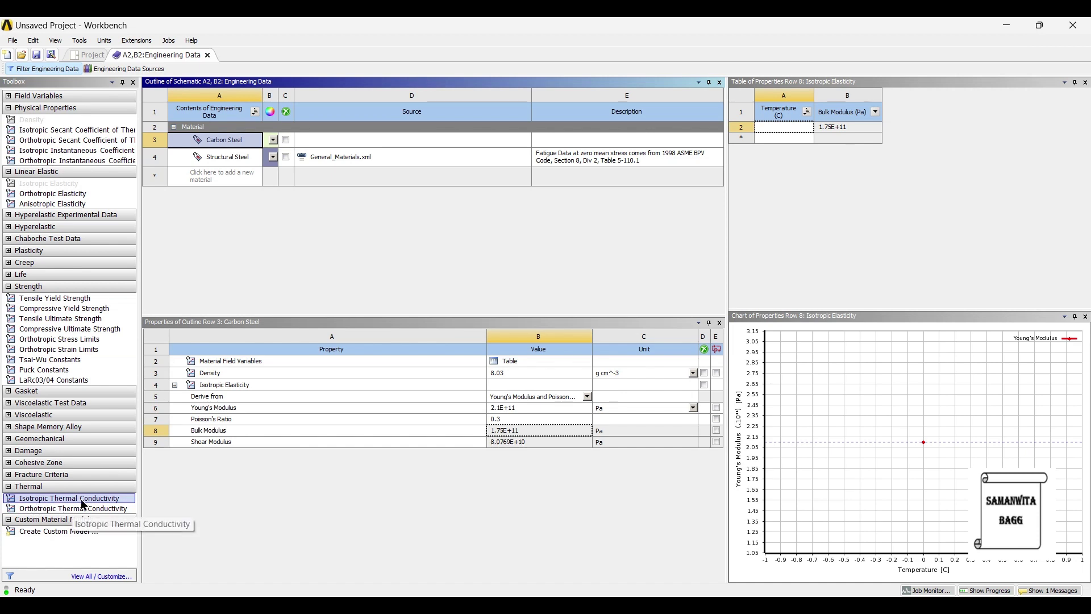
Give Carbon Steel isotropic thermal conductivity of 51.2 W m^-1 C^-1 and update the project.
drag(84, 505, 273, 499)
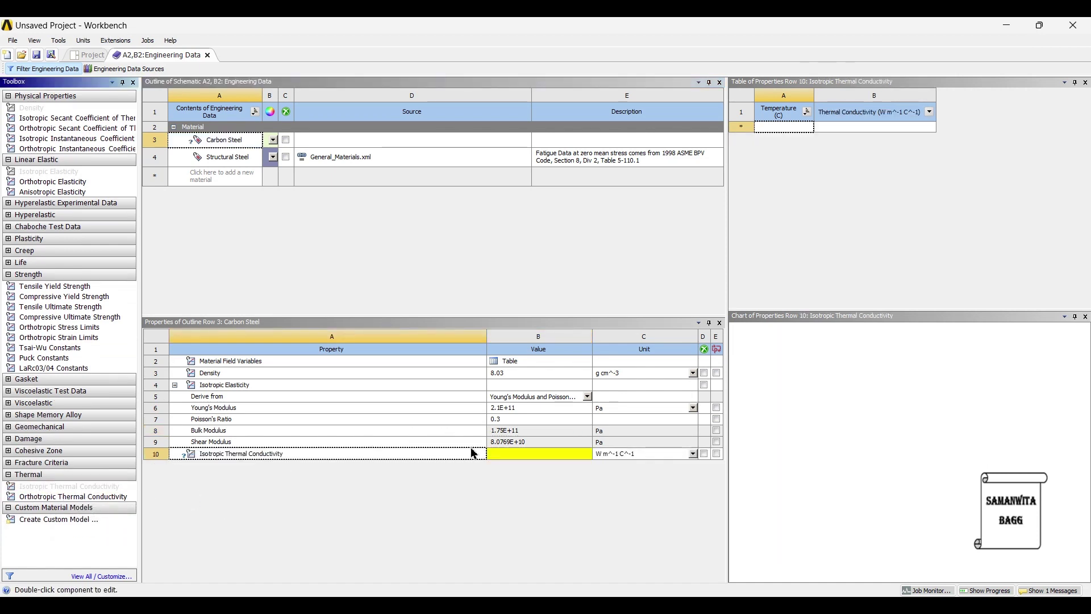
click(496, 453)
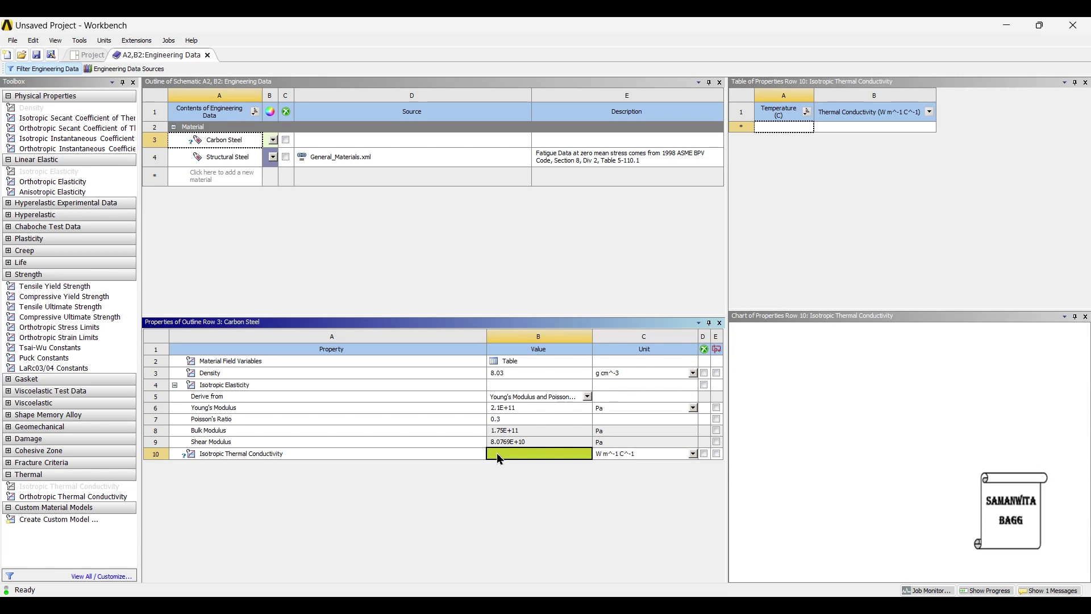
text(51.2)
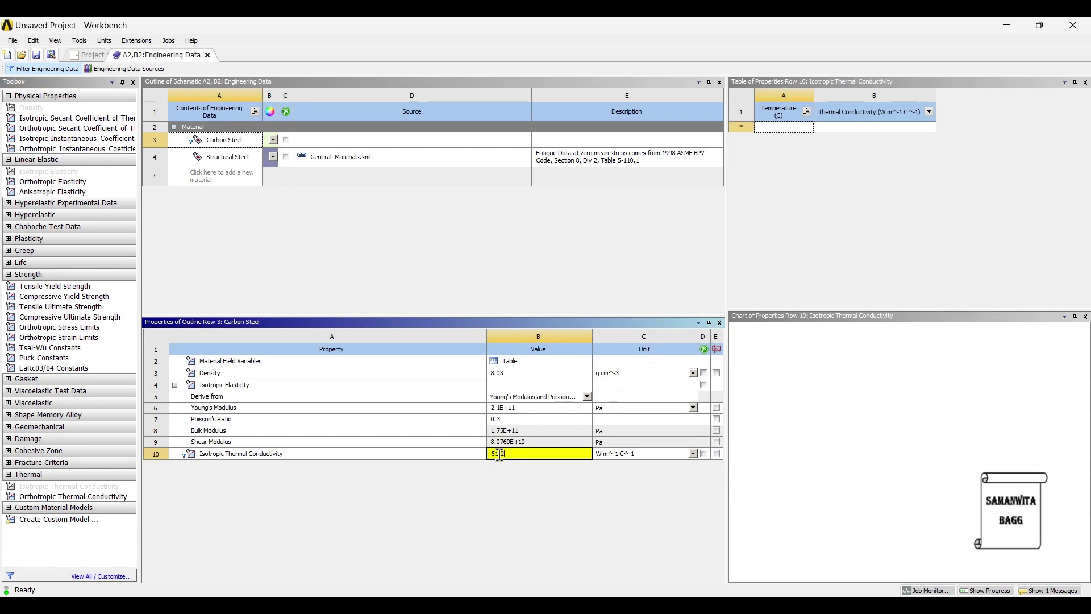
key(Return)
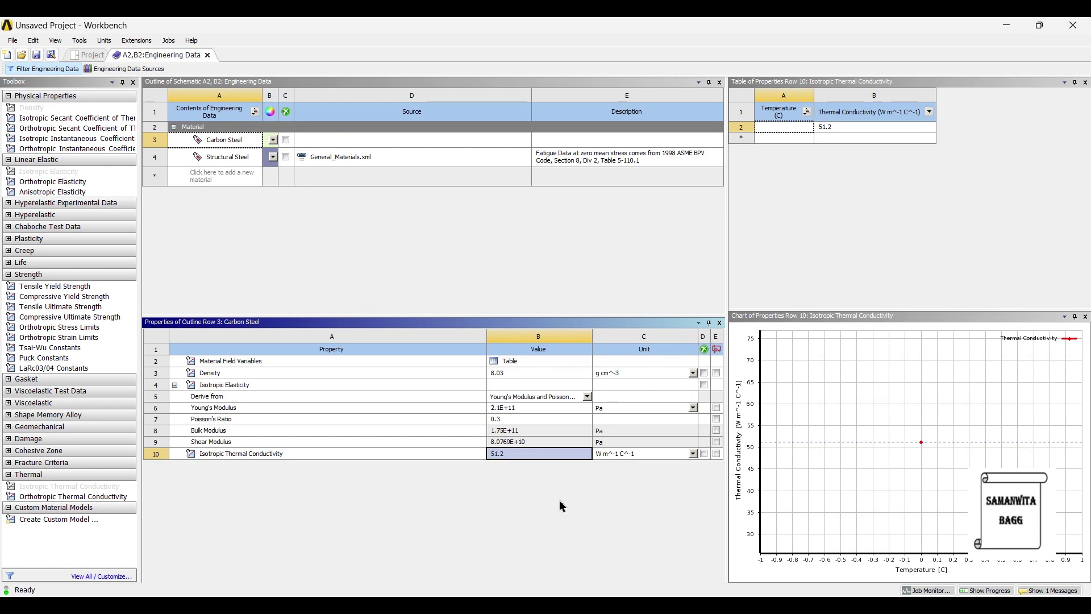
click(88, 55)
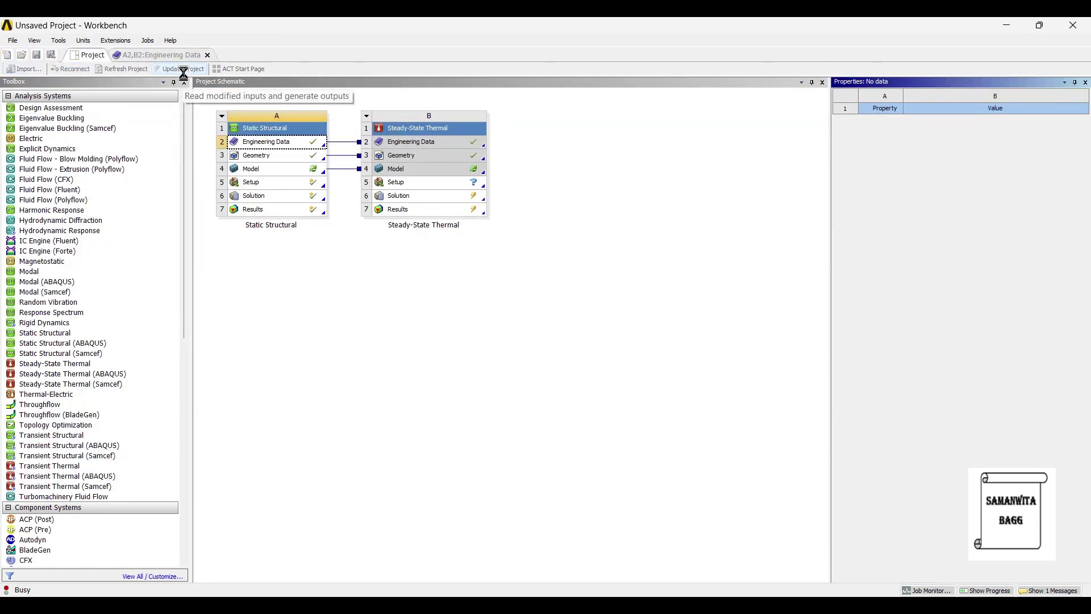
click(184, 72)
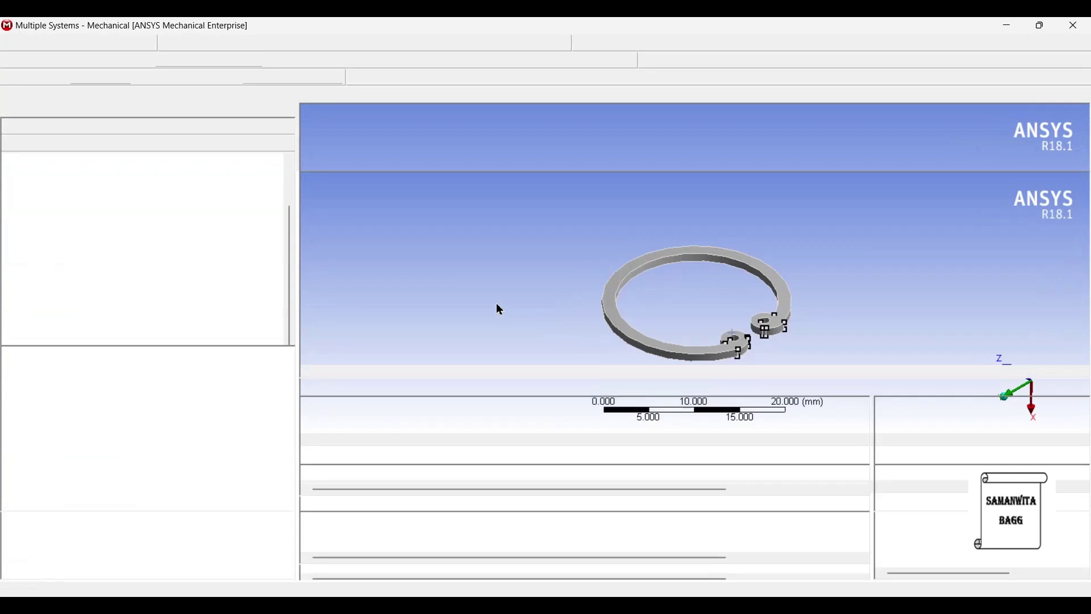
Check that Solution (B6) finished with status Done, viewing the ring from a flatter angle.
scroll(147, 217, up, 2)
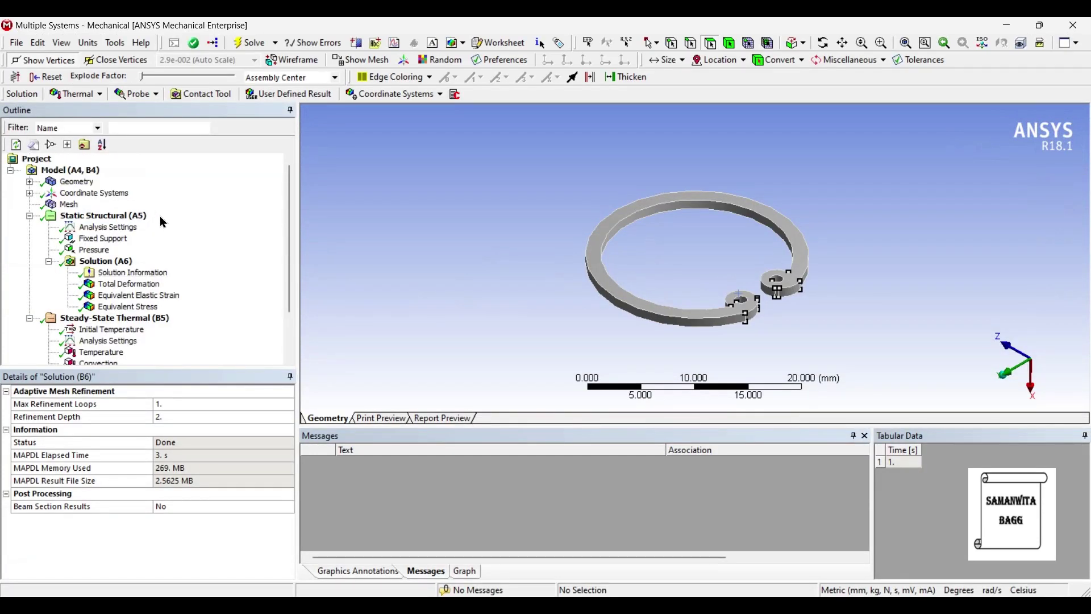
scroll(175, 214, down, 2)
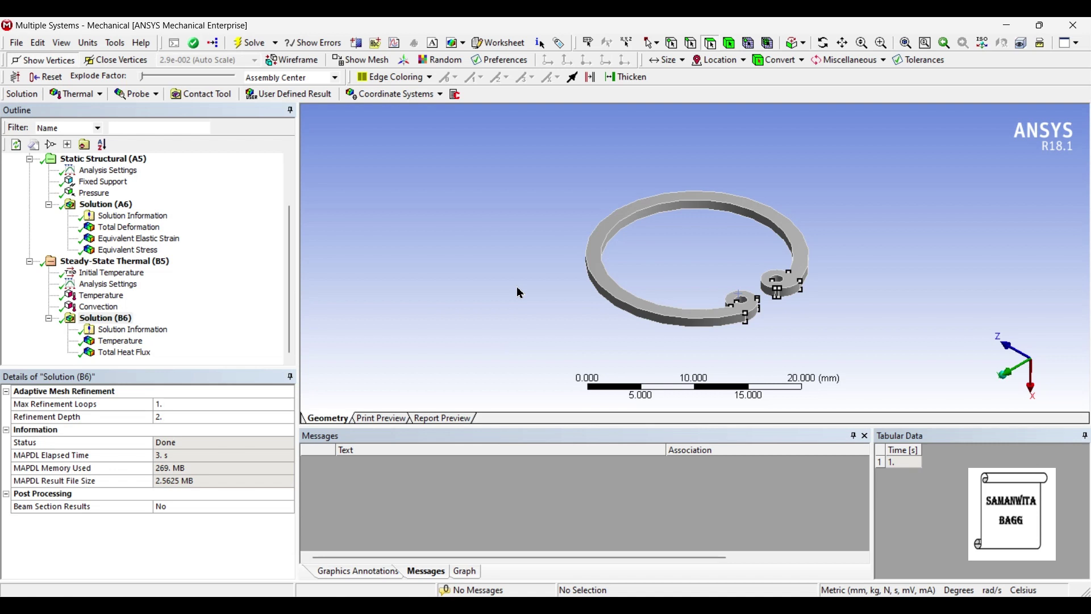
middle_drag(520, 292, 530, 326)
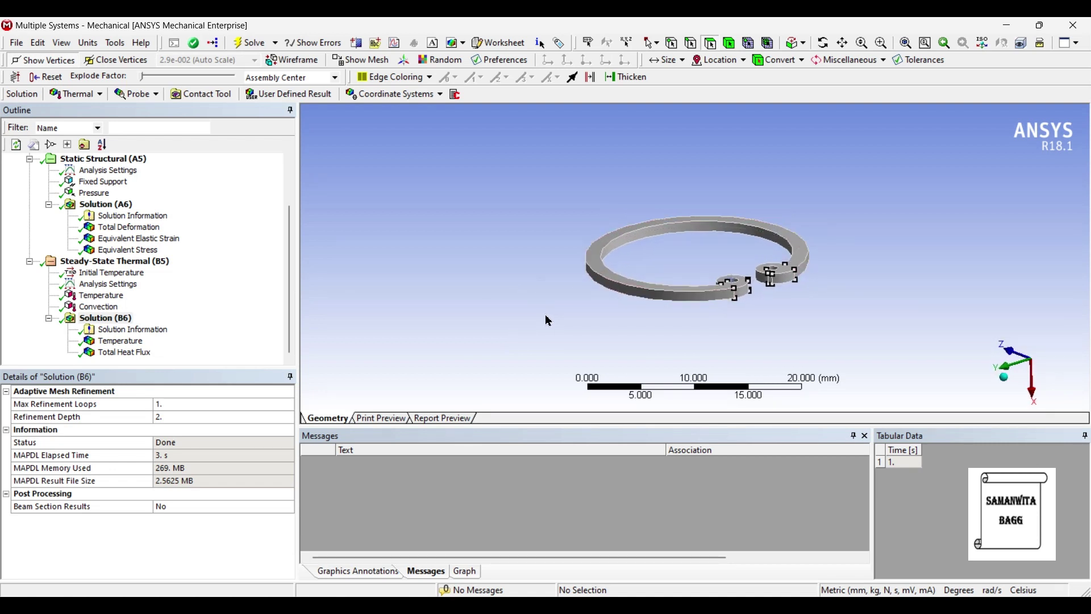
Show the 127.85–315 °C temperature contour, view the ring from above, and play then pause its animation.
click(120, 341)
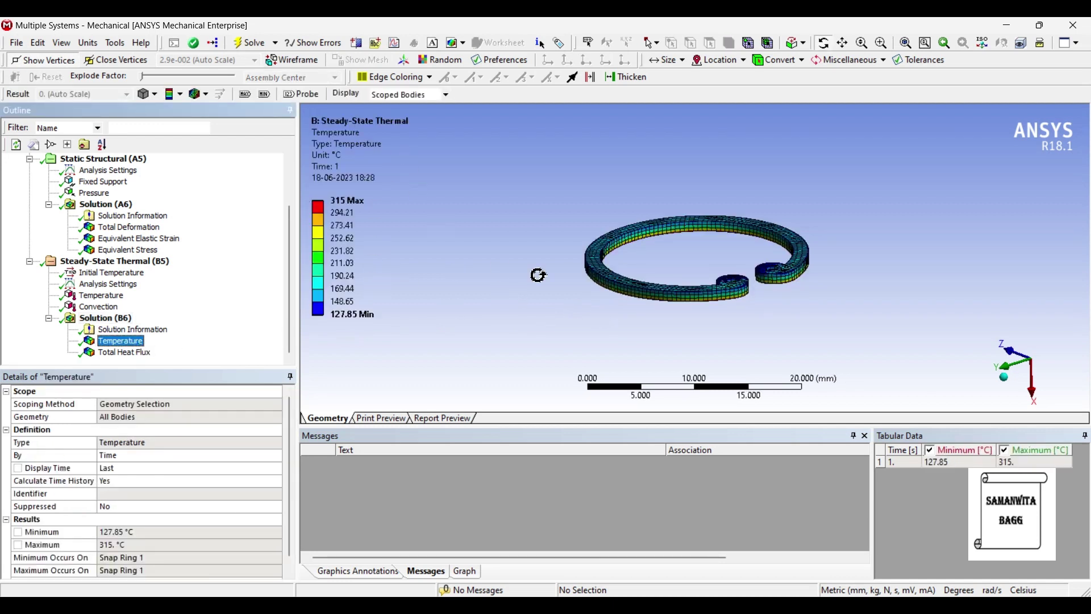
drag(773, 297, 748, 310)
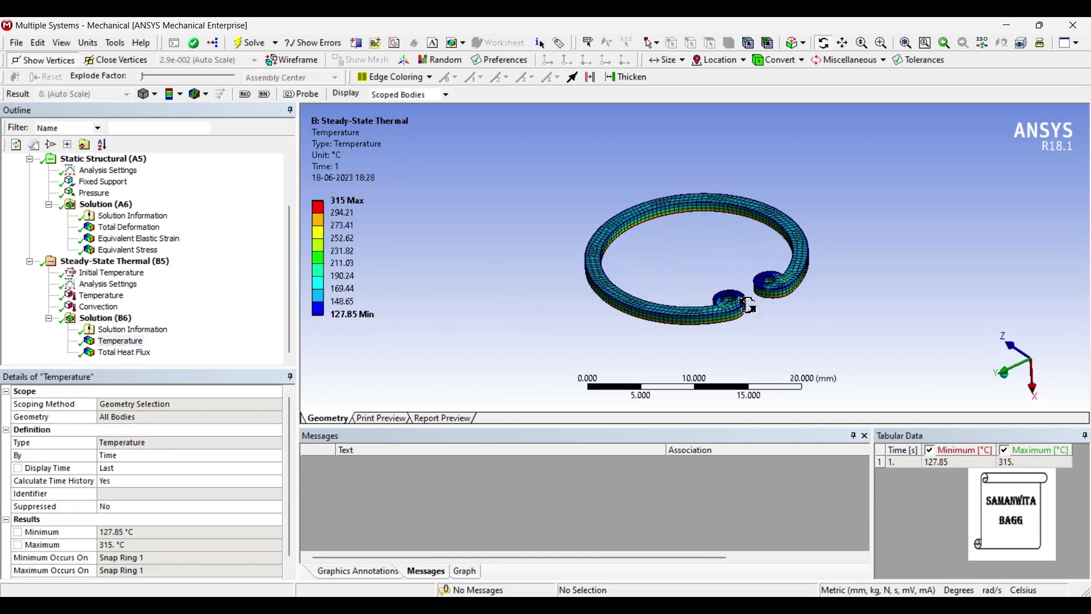
click(464, 571)
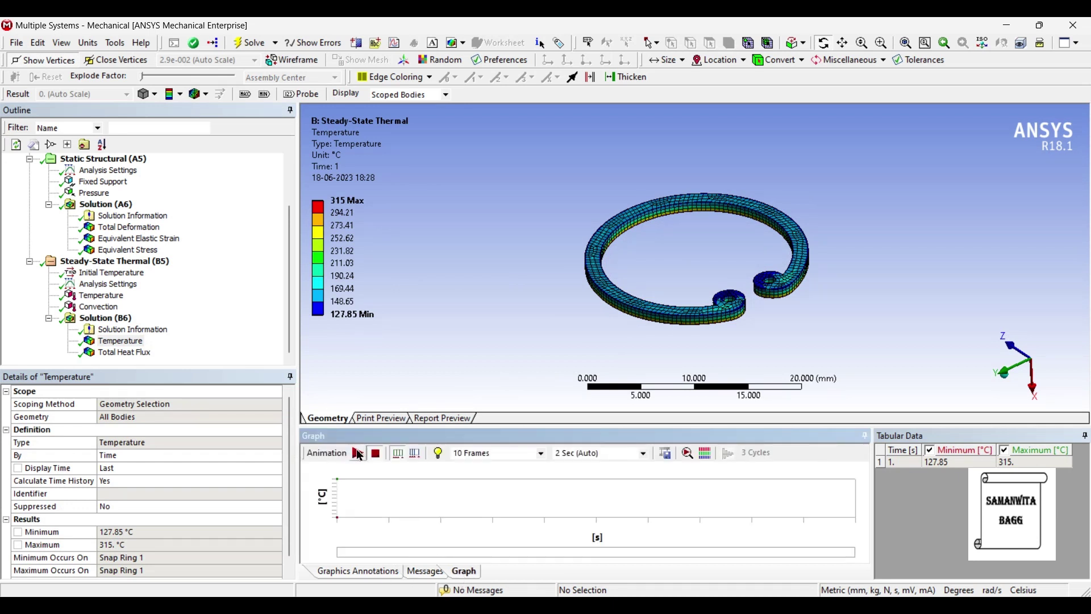
click(357, 453)
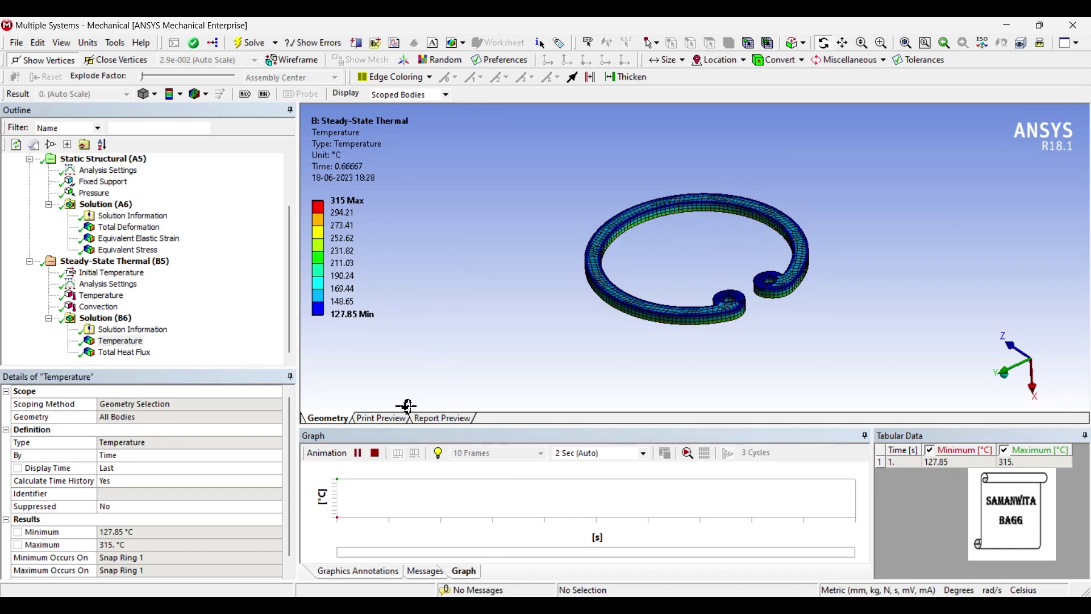
click(359, 454)
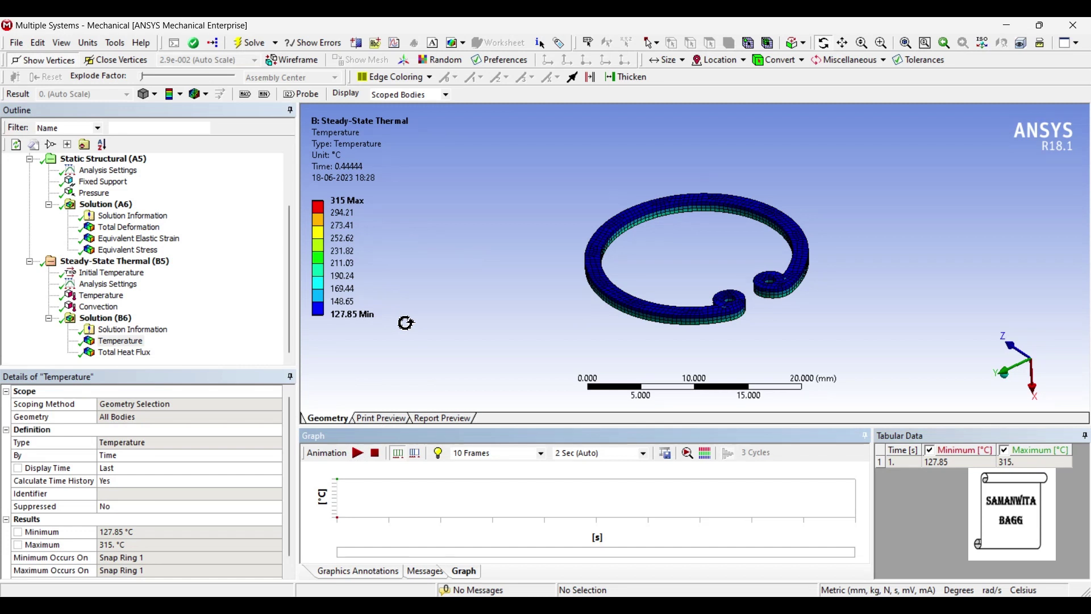
Check the Convection load settings, return to Temperature, then display the Total Heat Flux result.
click(99, 306)
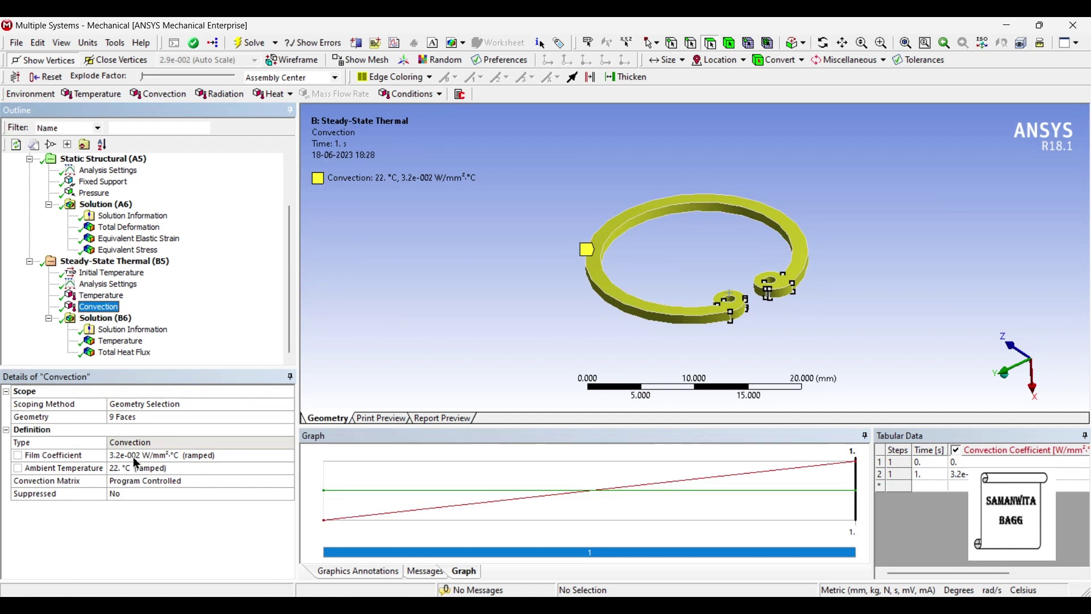
click(120, 341)
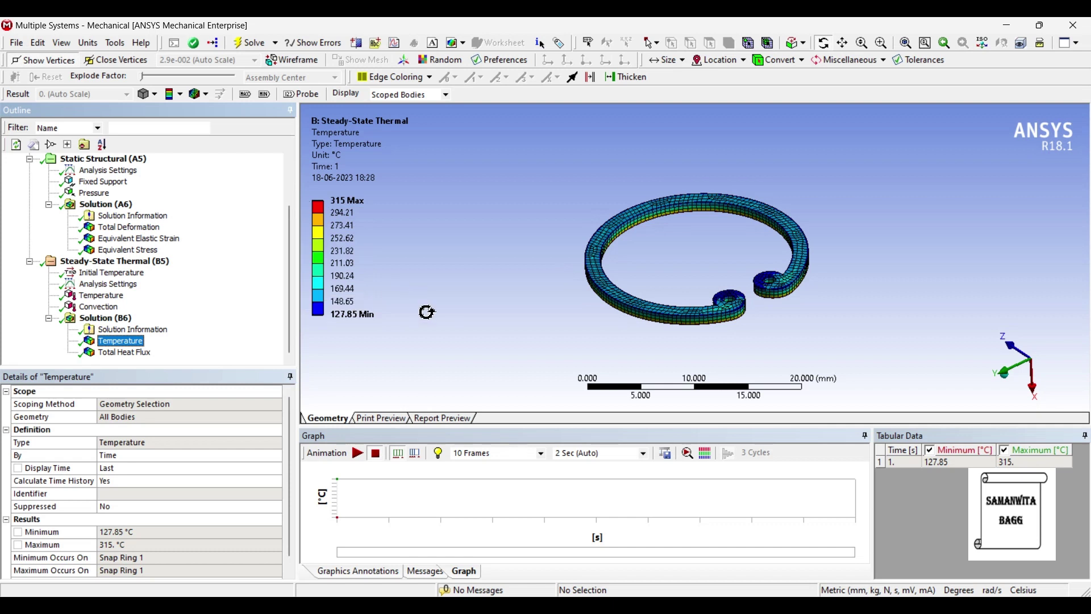
click(149, 354)
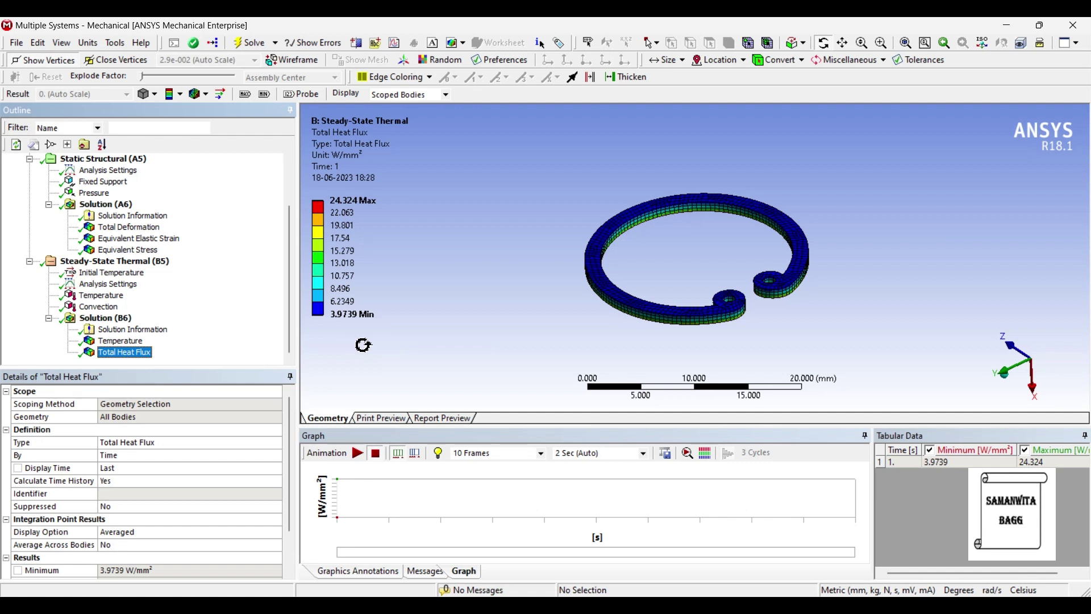
Play, pause and stop the 3.9739–24.324 W/mm² heat flux animation, then return to the Workbench project.
click(357, 452)
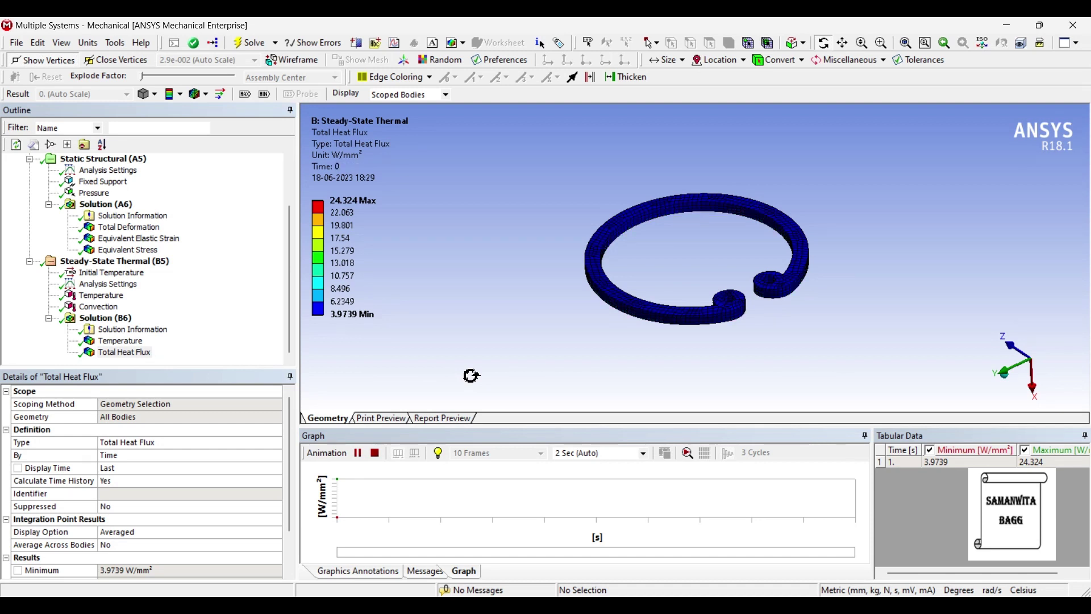
click(359, 453)
click(375, 453)
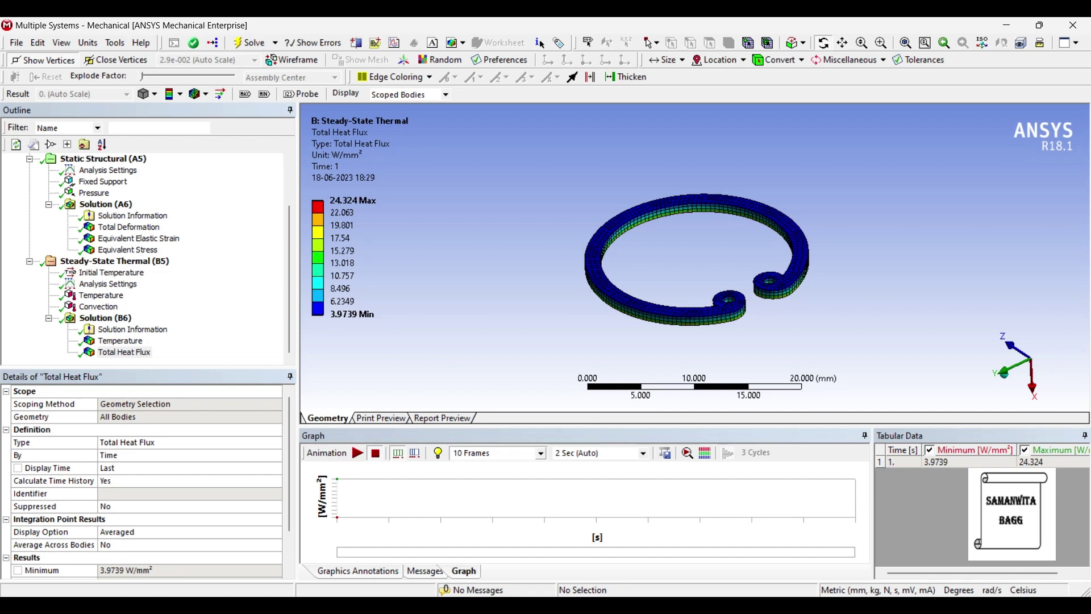
mouse_move(687, 605)
click(687, 546)
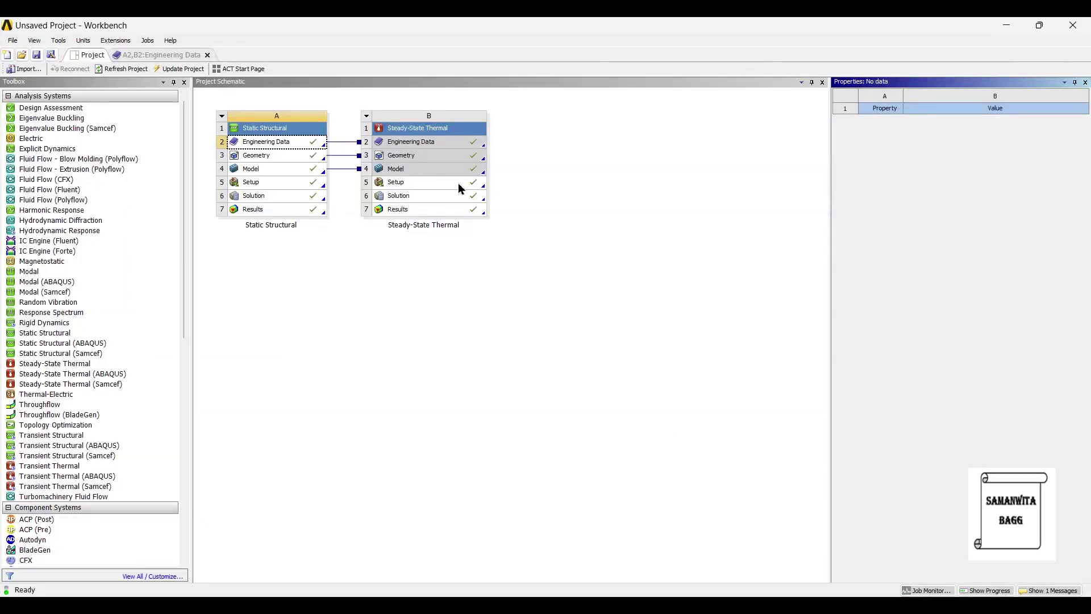